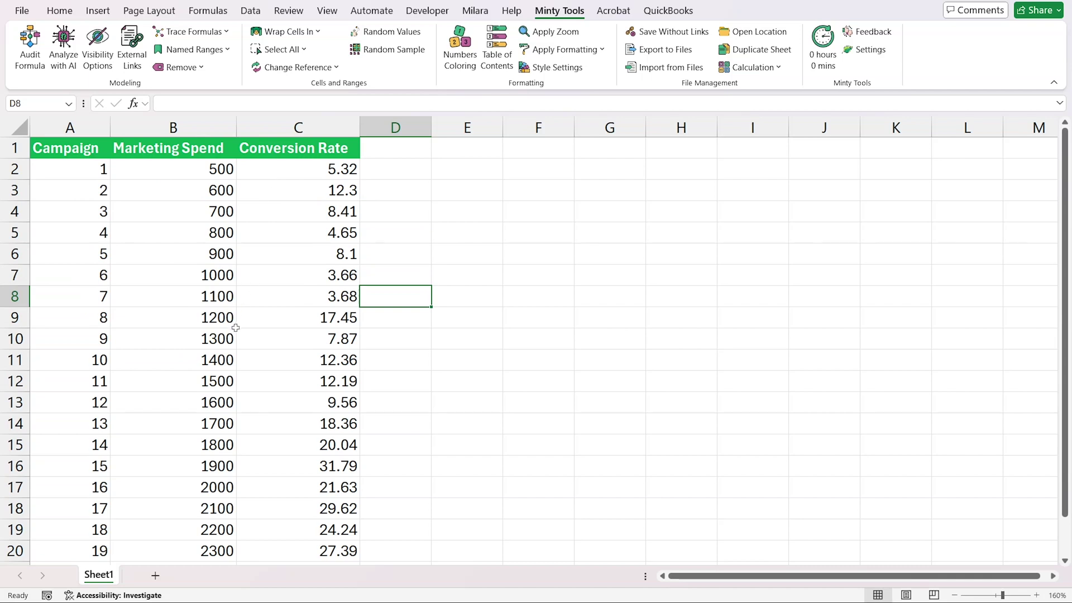
pyautogui.scroll(-3, 236, 327)
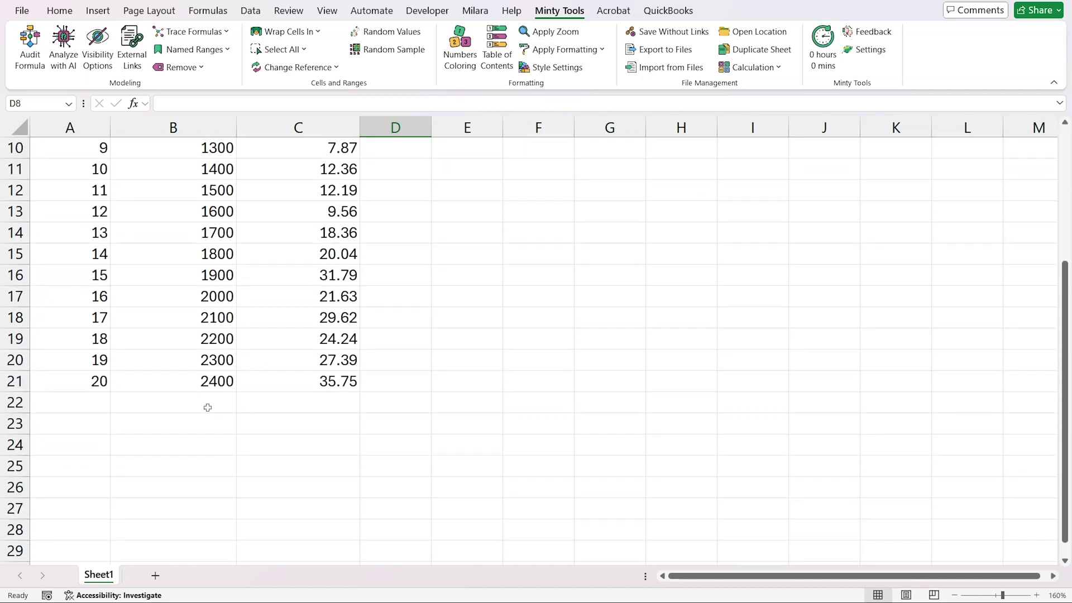
pyautogui.moveTo(188, 412); pyautogui.dragTo(178, 503)
pyautogui.moveTo(336, 402); pyautogui.dragTo(301, 511)
# - Insert a scatter chart of the Marketing Spend and Conversion Rate data in B1:C21 and place it beside the data
pyautogui.scroll(3, 298, 416)
pyautogui.moveTo(173, 149); pyautogui.dragTo(346, 509)
pyautogui.scroll(-5, 323, 376)
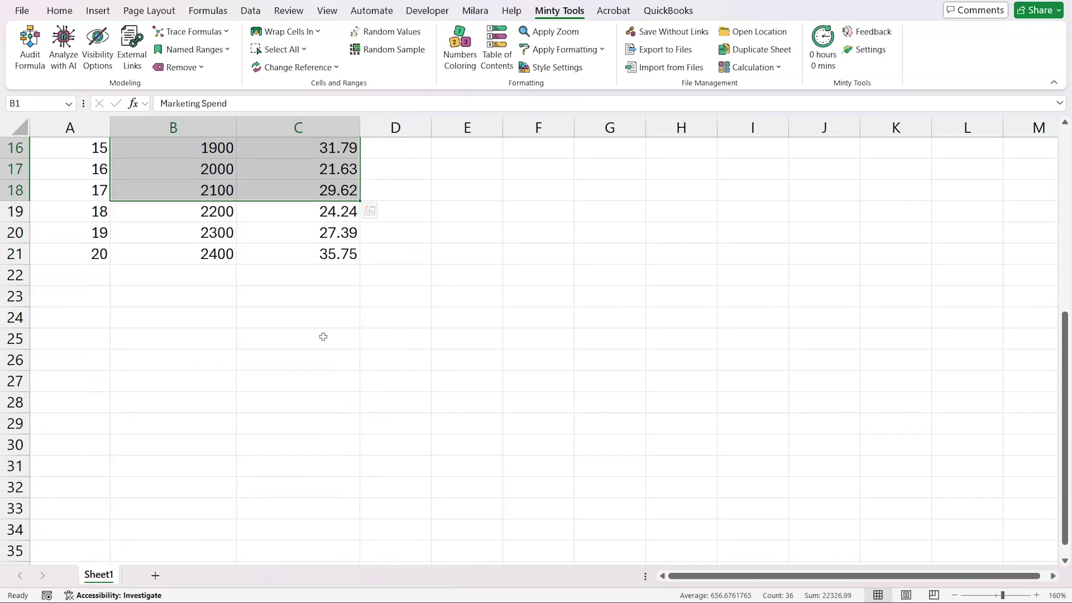
pyautogui.keyDown('shift'); pyautogui.click(311, 254); pyautogui.keyUp('shift')
pyautogui.scroll(5, 311, 254)
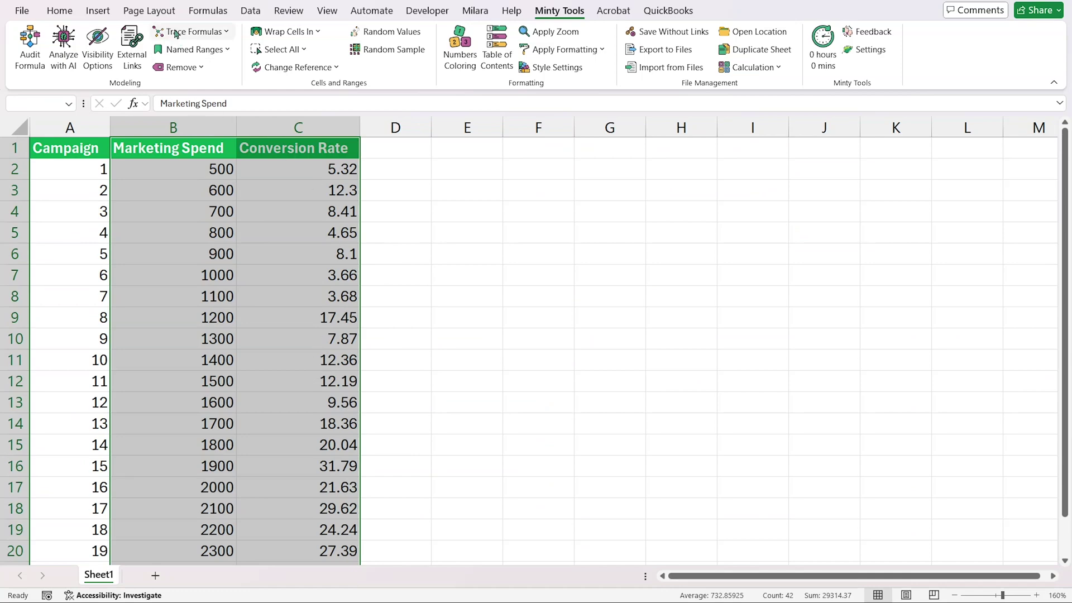
pyautogui.click(97, 11)
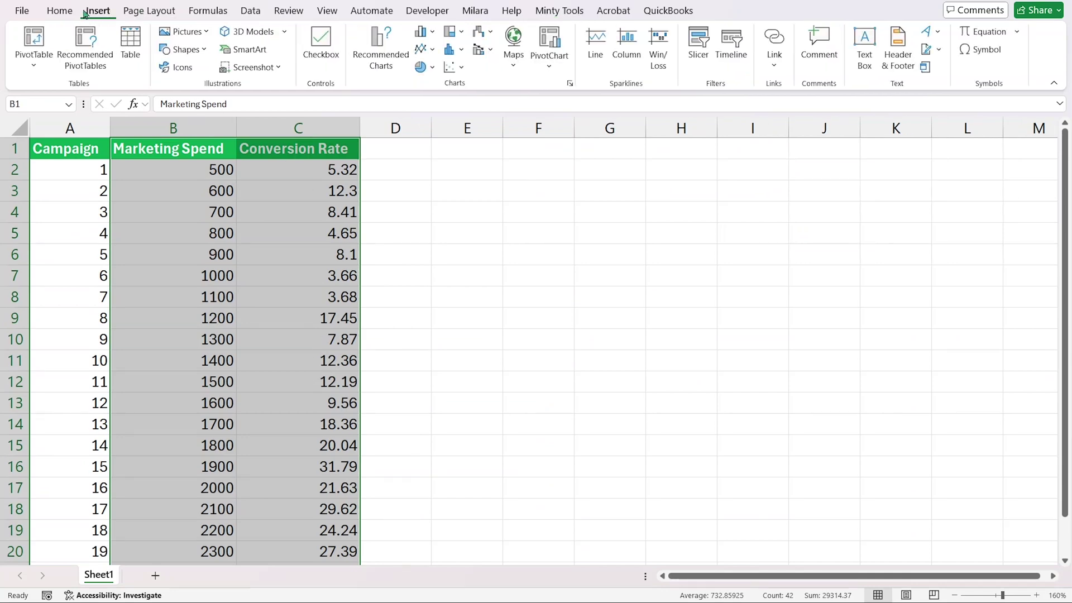
pyautogui.click(454, 68)
pyautogui.click(461, 115)
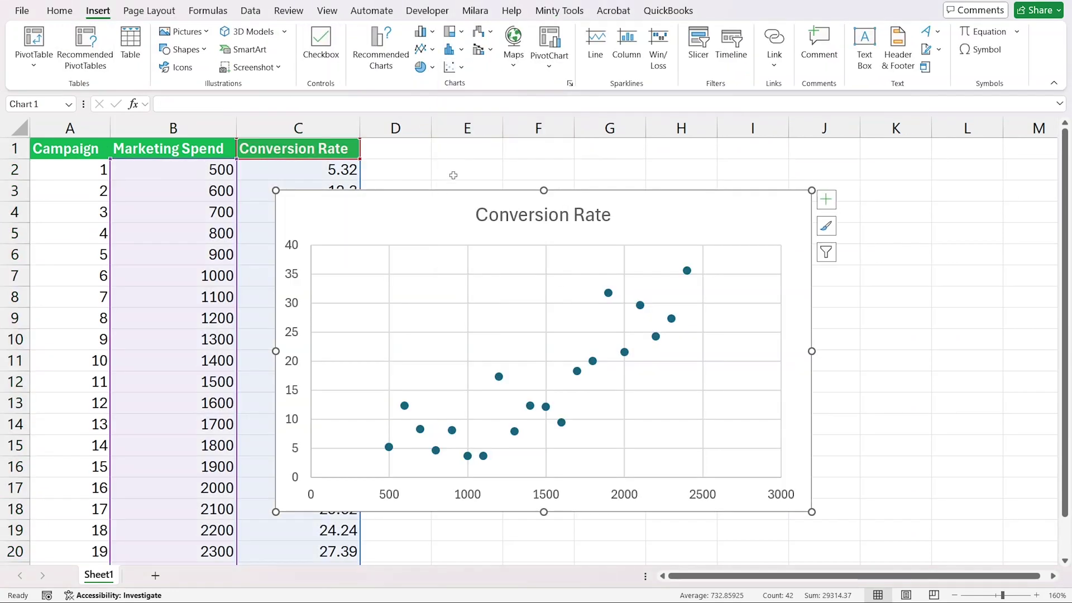
pyautogui.moveTo(426, 201); pyautogui.dragTo(503, 170)
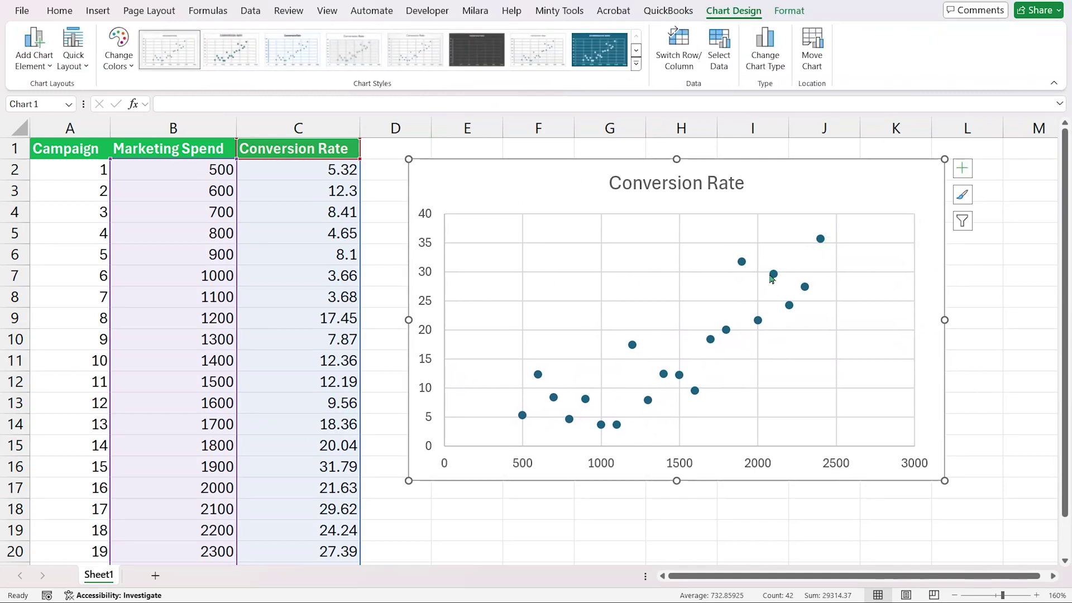
# - Add a linear trendline to the Conversion Rate series with its equation and R-squared value displayed on the chart
pyautogui.rightClick(773, 276)
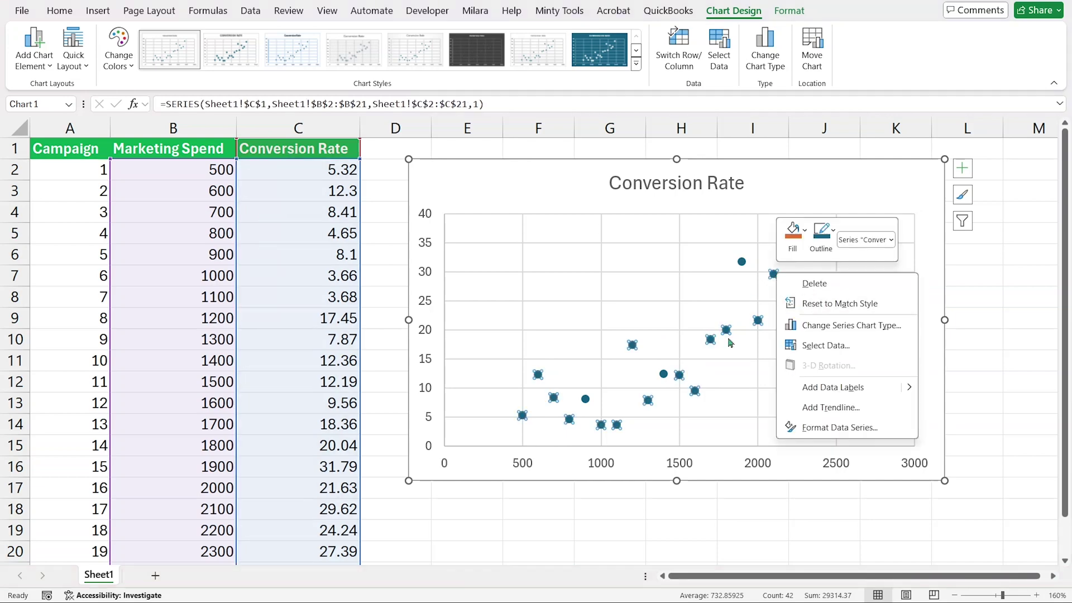
pyautogui.click(806, 407)
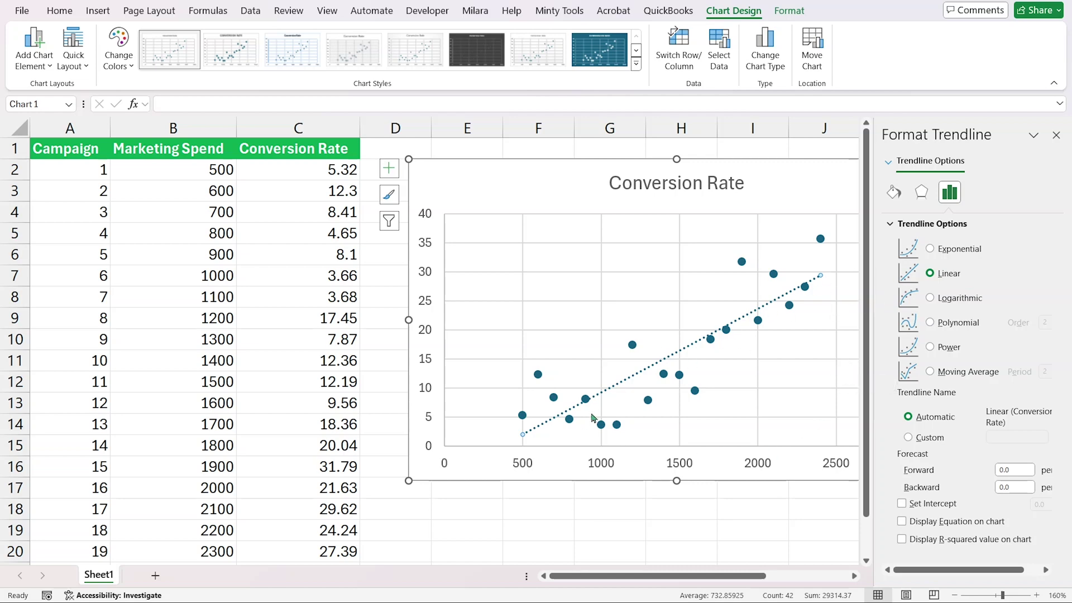
pyautogui.moveTo(751, 588); pyautogui.dragTo(780, 588)
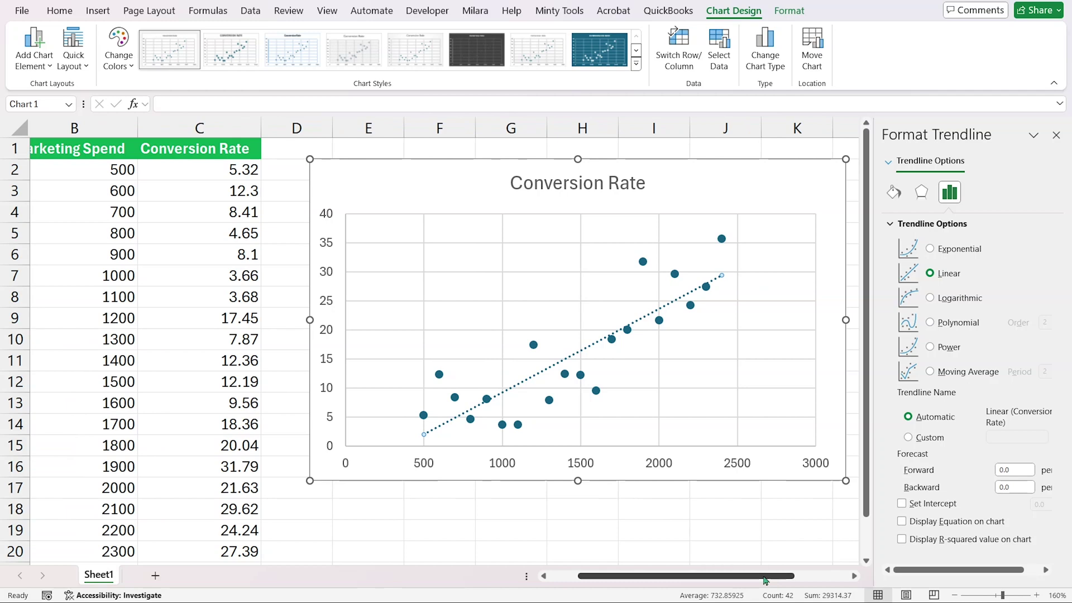
pyautogui.click(902, 522)
pyautogui.click(902, 539)
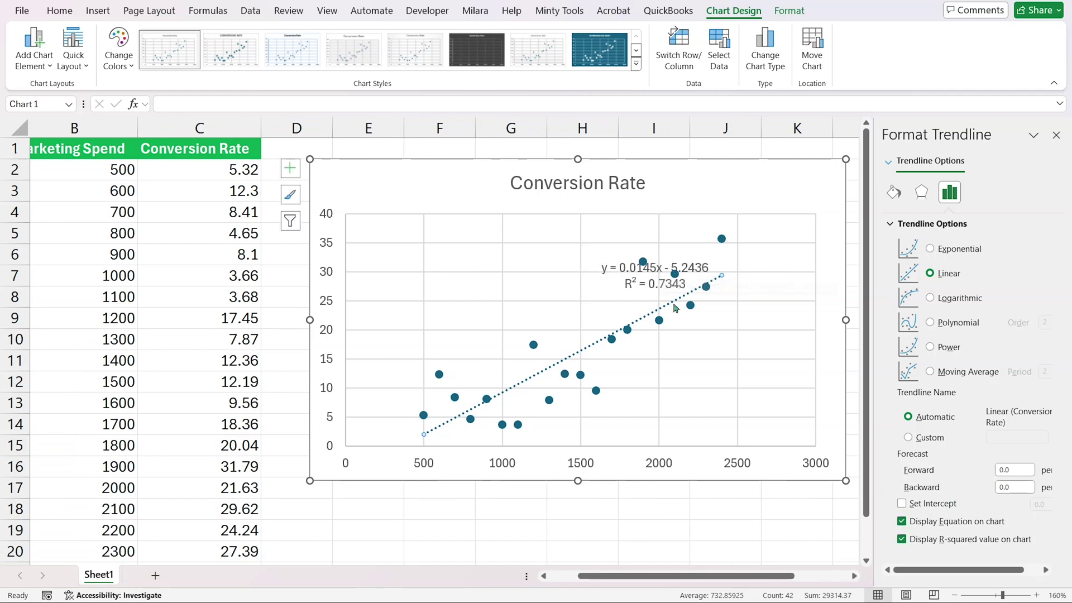
# - Move the trendline equation label clear of the data points, near the upper edge of the plot area
pyautogui.scroll(2, 674, 282)
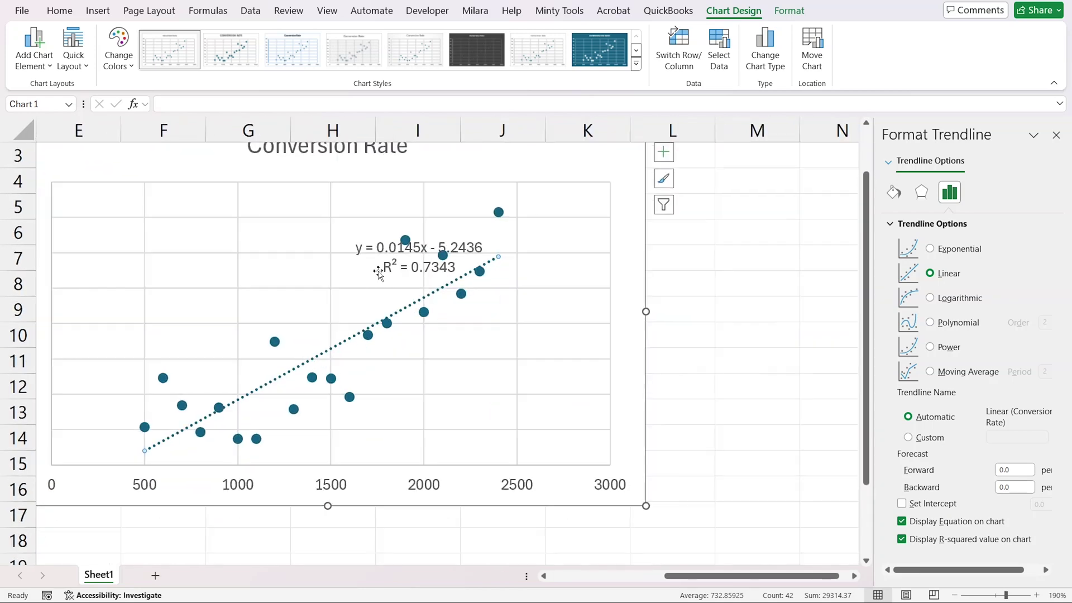
pyautogui.click(400, 249)
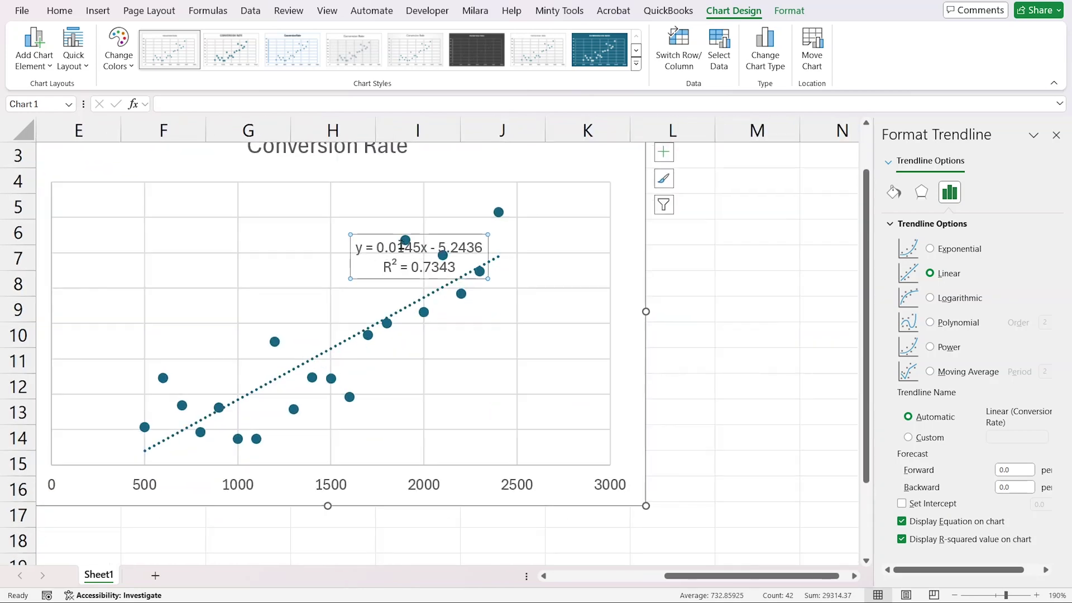
pyautogui.moveTo(399, 250); pyautogui.dragTo(286, 190)
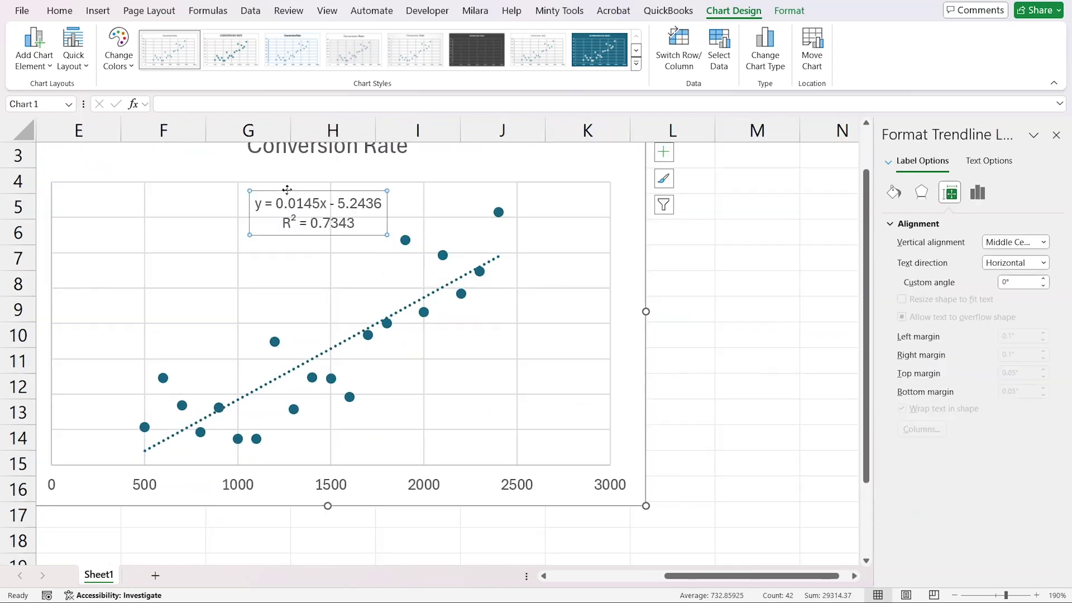
# - Enlarge the trendline equation label's text to 18 pt and make it bold
pyautogui.click(59, 13)
pyautogui.click(208, 40)
pyautogui.click(207, 39)
pyautogui.click(208, 39)
pyautogui.click(207, 39)
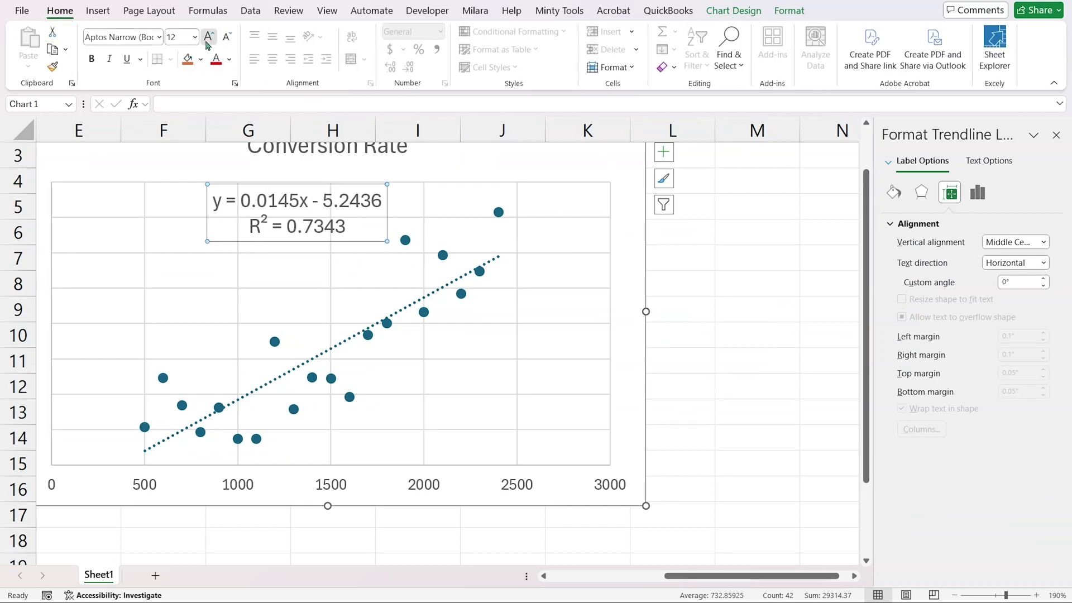
pyautogui.click(207, 39)
pyautogui.click(208, 39)
pyautogui.click(207, 39)
pyautogui.hotkey('ctrl', 'b')
# - Close the trendline label formatting options and deselect the chart
pyautogui.moveTo(717, 578); pyautogui.dragTo(593, 578)
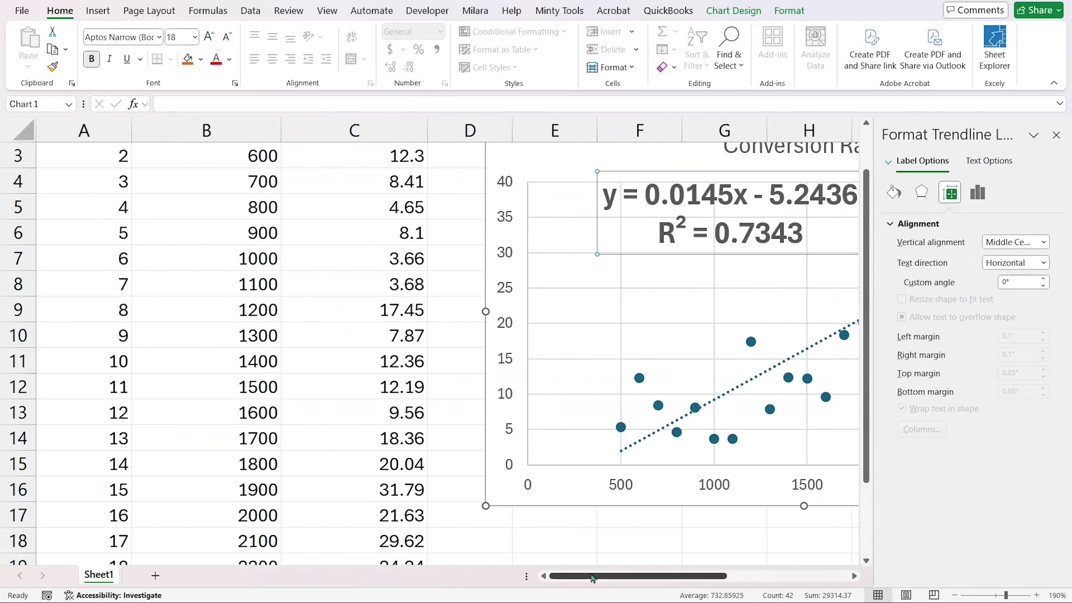
pyautogui.click(1056, 135)
pyautogui.keyDown('ctrl'); pyautogui.scroll(-1, 717, 317); pyautogui.keyUp('ctrl')
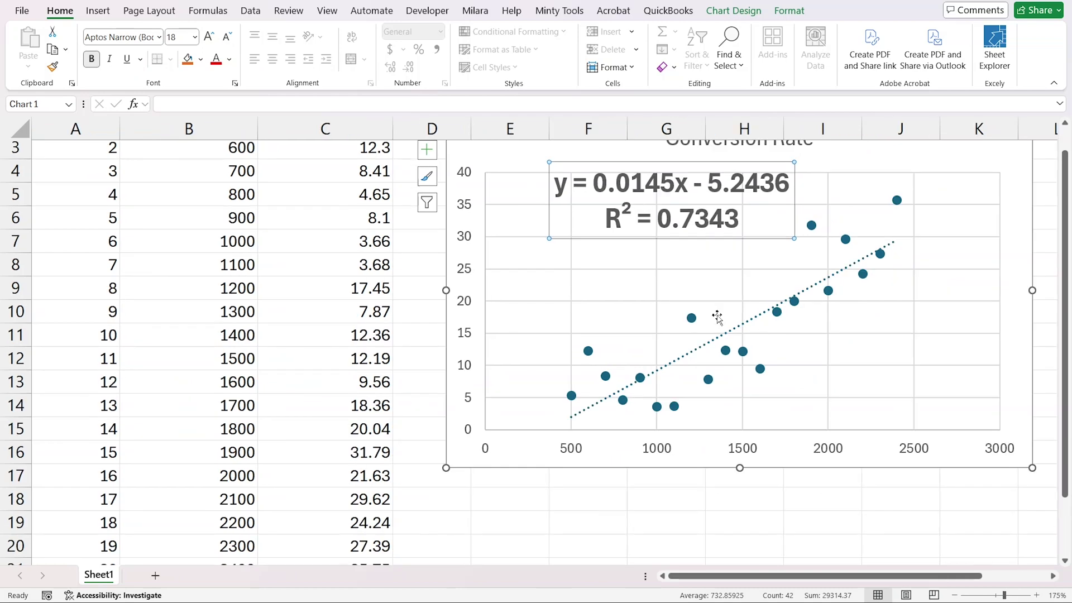
pyautogui.keyDown('ctrl'); pyautogui.scroll(-1, 717, 317); pyautogui.keyUp('ctrl')
pyautogui.click(347, 216)
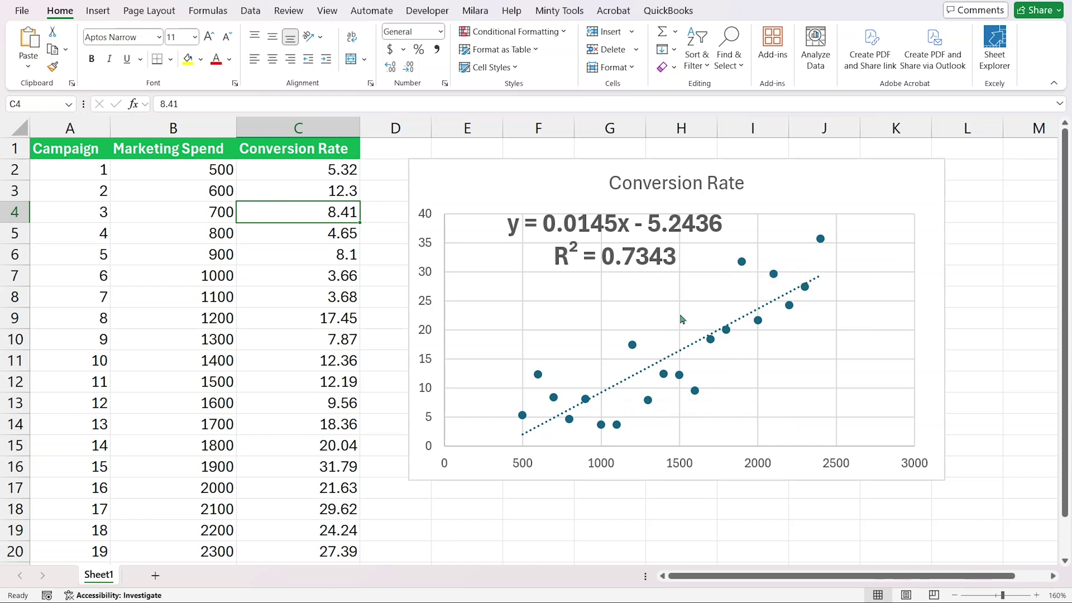
pyautogui.click(609, 376)
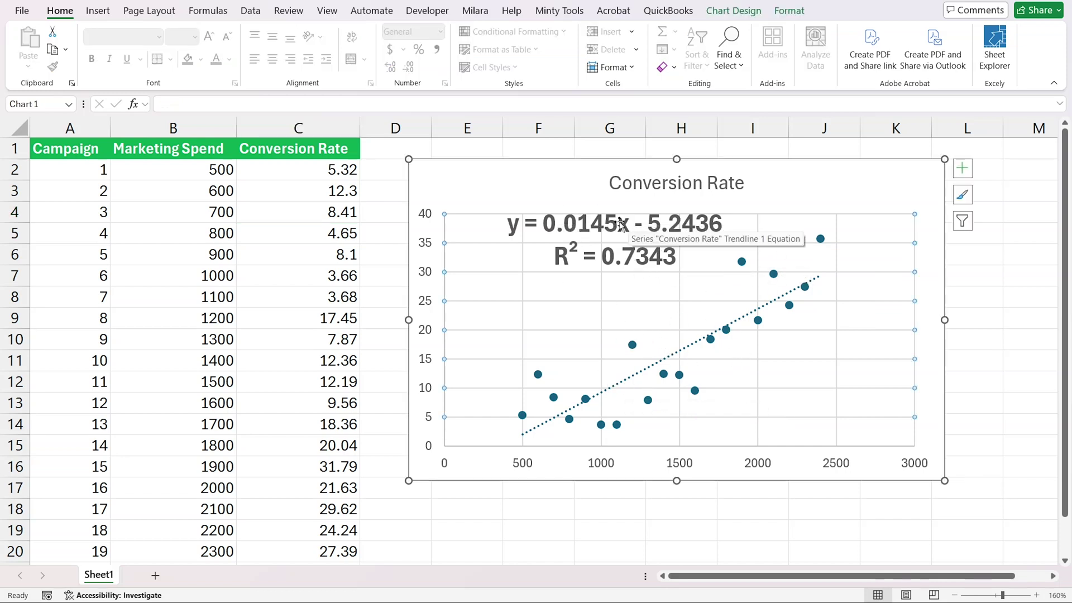
pyautogui.click(508, 507)
pyautogui.scroll(-1, 507, 506)
pyautogui.scroll(1, 506, 506)
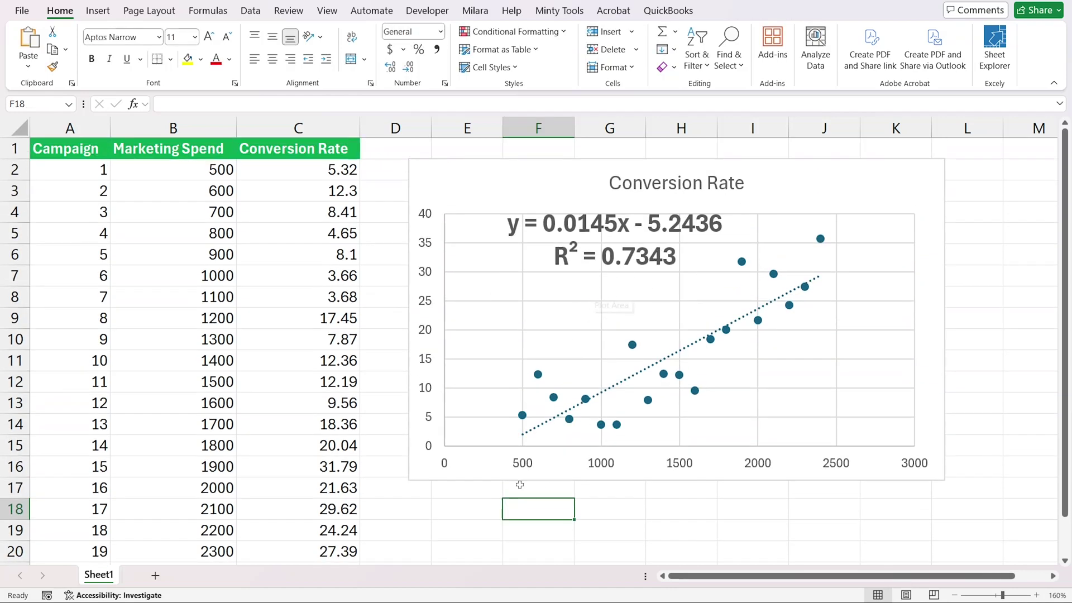
# - Enter the labels Slope in E18 and Intercept in E19 below the chart
pyautogui.click(486, 505)
pyautogui.write('Slope')
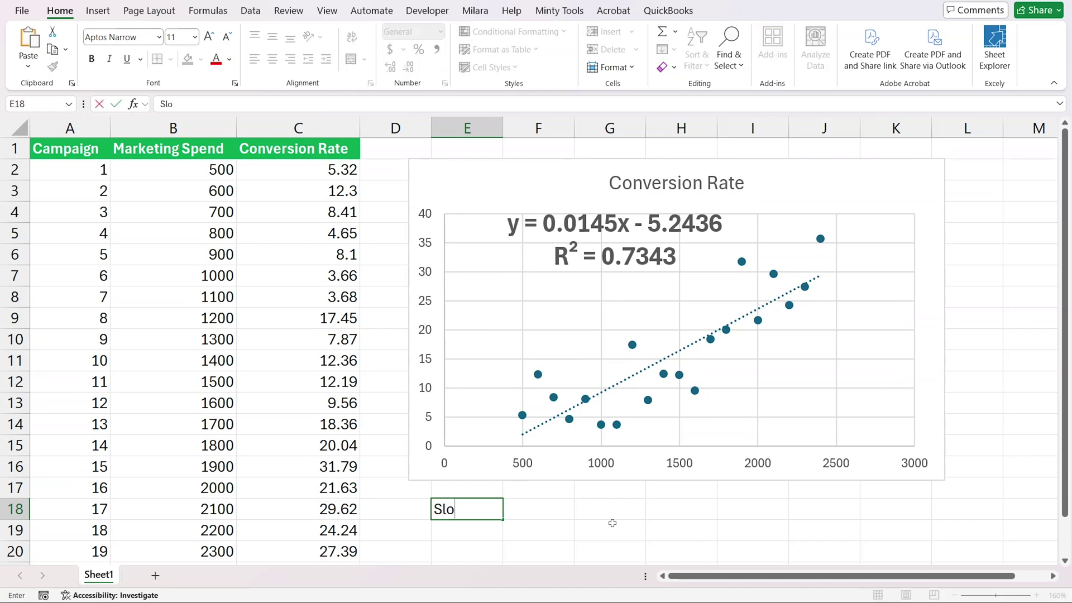
pyautogui.press('Return')
pyautogui.write('Intercept')
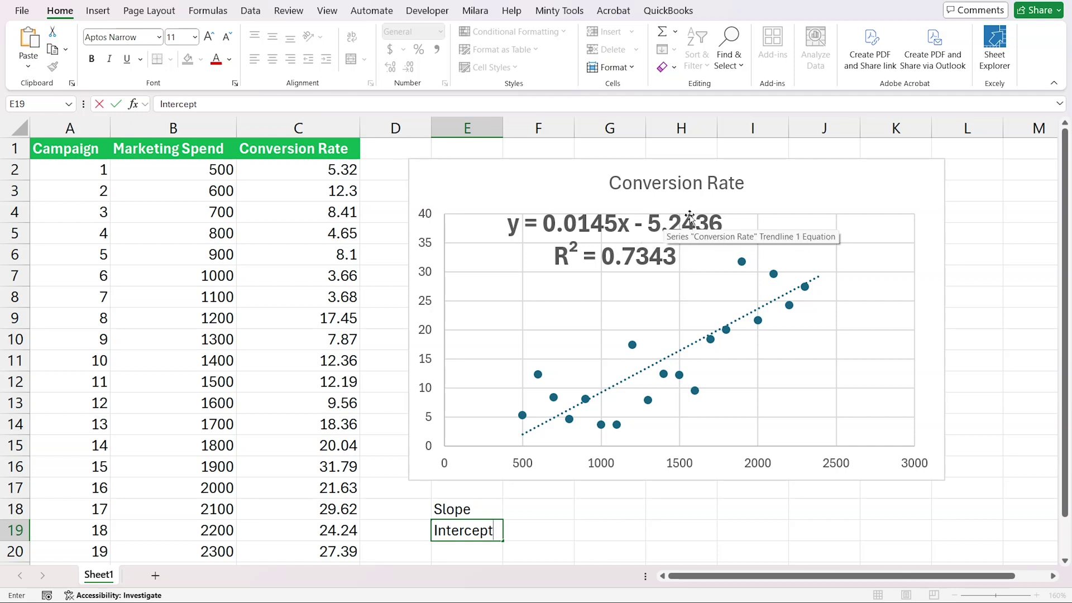
# - Calculate the regression slope in F18 with =SLOPE(C2:C21,B2:B21)
pyautogui.click(536, 509)
pyautogui.write('=slope')
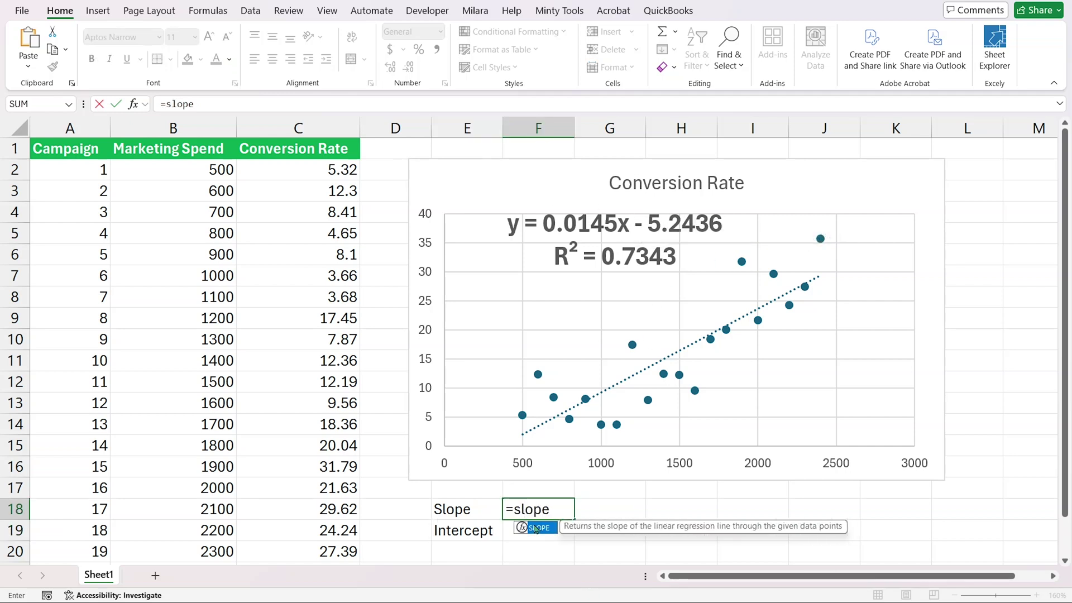
pyautogui.doubleClick(535, 528)
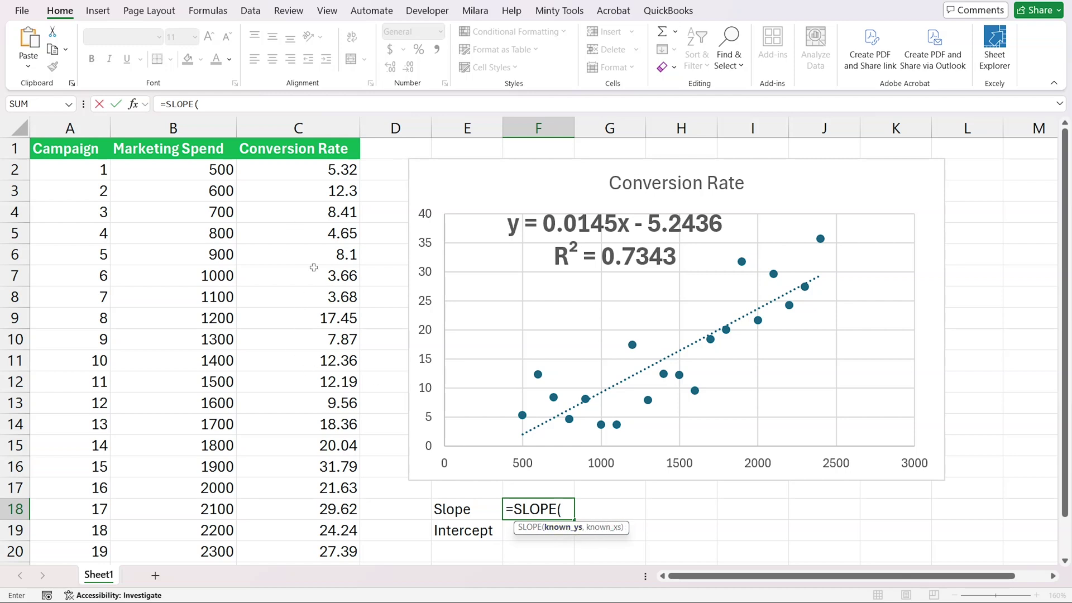
pyautogui.moveTo(293, 169); pyautogui.dragTo(316, 522)
pyautogui.write(',')
pyautogui.scroll(1, 290, 424)
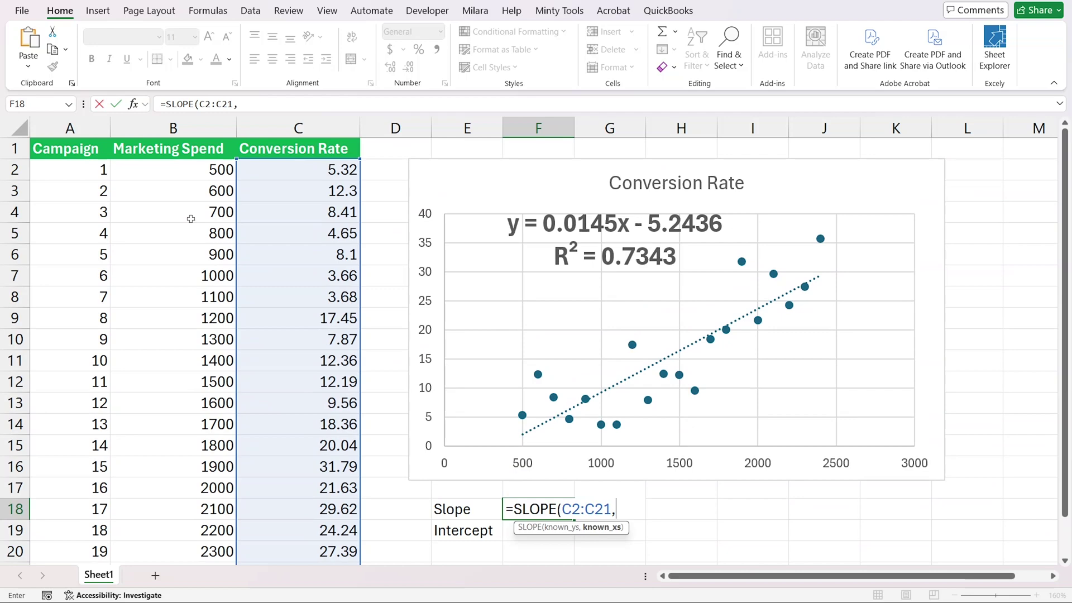
pyautogui.moveTo(193, 170); pyautogui.dragTo(195, 527)
pyautogui.hotkey('ctrl', 'Return')
# - Increase the decimals shown for the slope in F18 to ten places
pyautogui.click(390, 66)
pyautogui.click(390, 67)
pyautogui.click(390, 67)
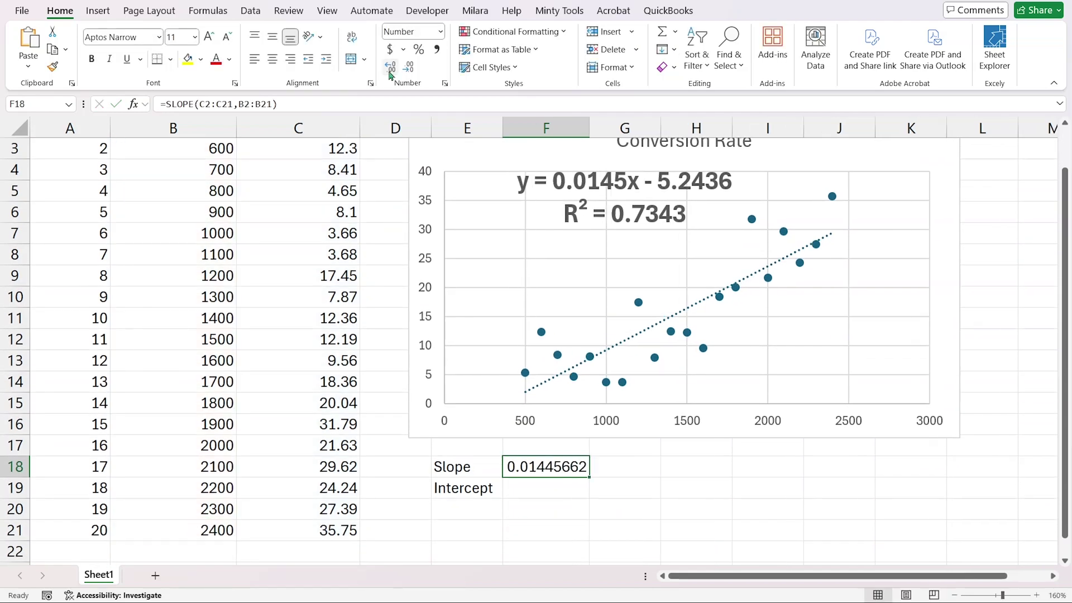
pyautogui.click(390, 66)
pyautogui.click(389, 67)
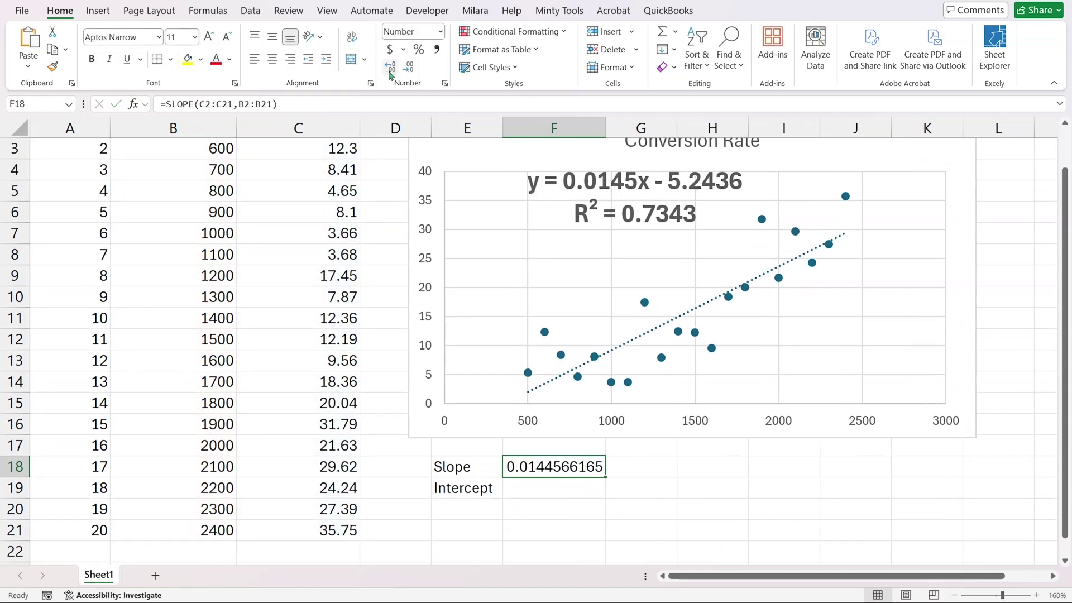
# - Calculate the regression intercept in F19 with =INTERCEPT(C2:C21,B2:B21)
pyautogui.click(527, 483)
pyautogui.write('=inter')
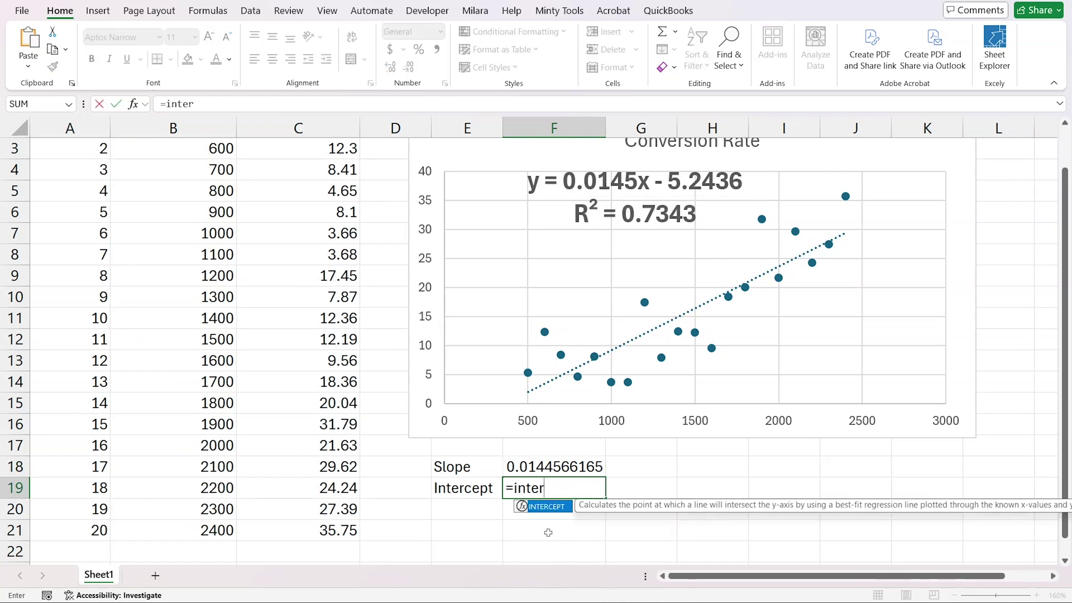
pyautogui.press('Tab')
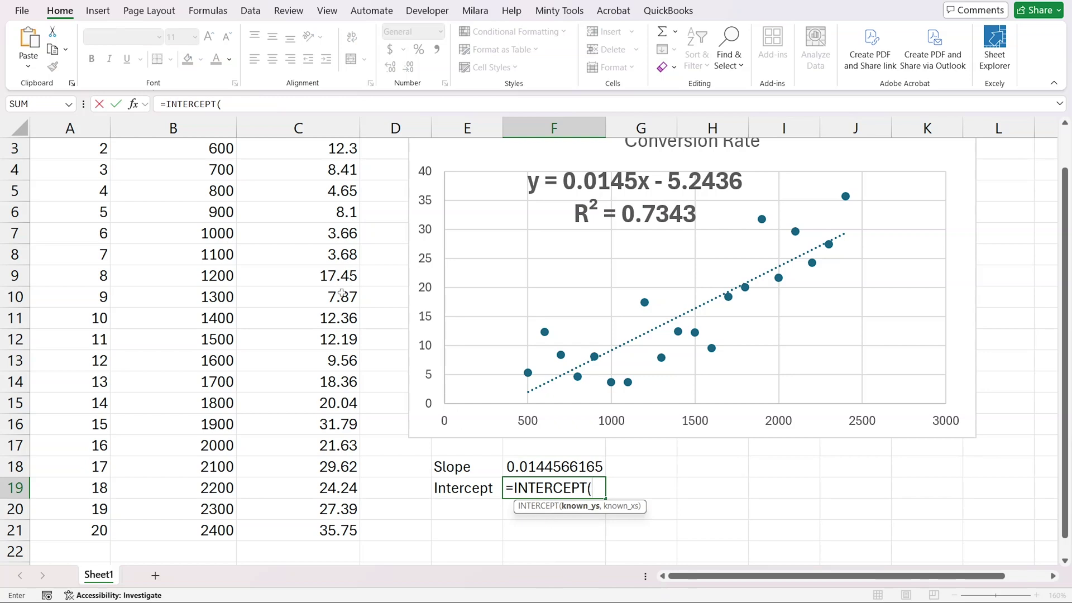
pyautogui.scroll(1, 349, 300)
pyautogui.moveTo(287, 170); pyautogui.dragTo(301, 558)
pyautogui.write(',')
pyautogui.scroll(1, 280, 432)
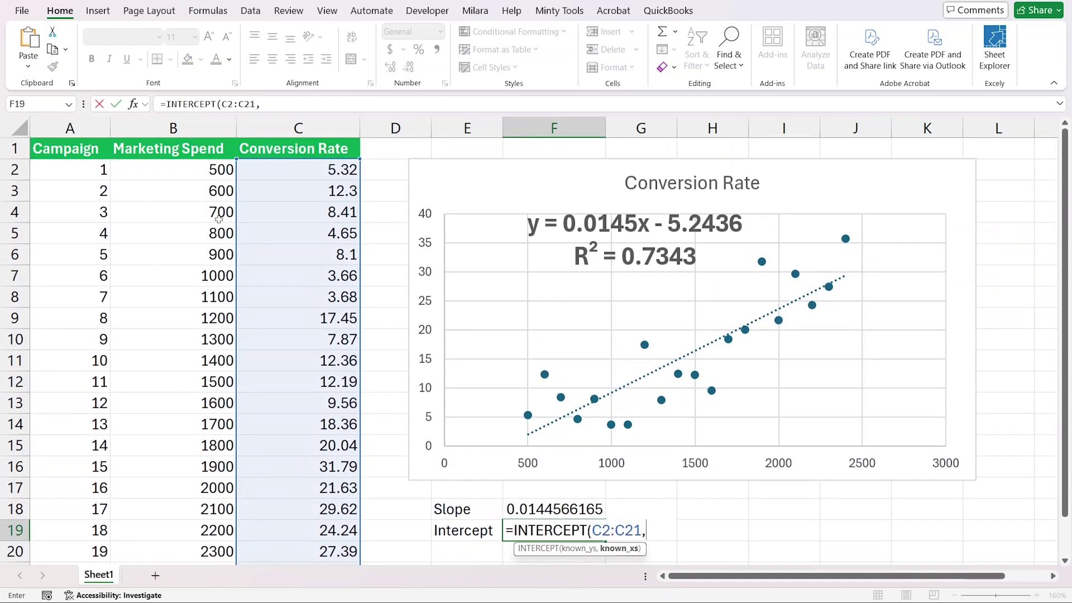
pyautogui.moveTo(202, 169); pyautogui.dragTo(166, 583)
pyautogui.press('Return')
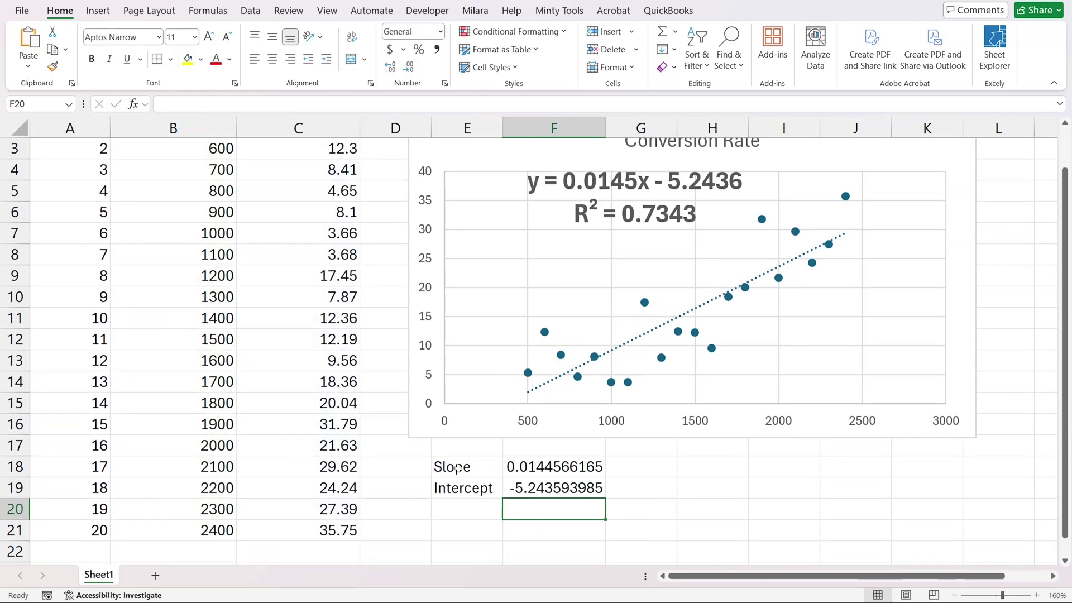
pyautogui.scroll(1, 636, 363)
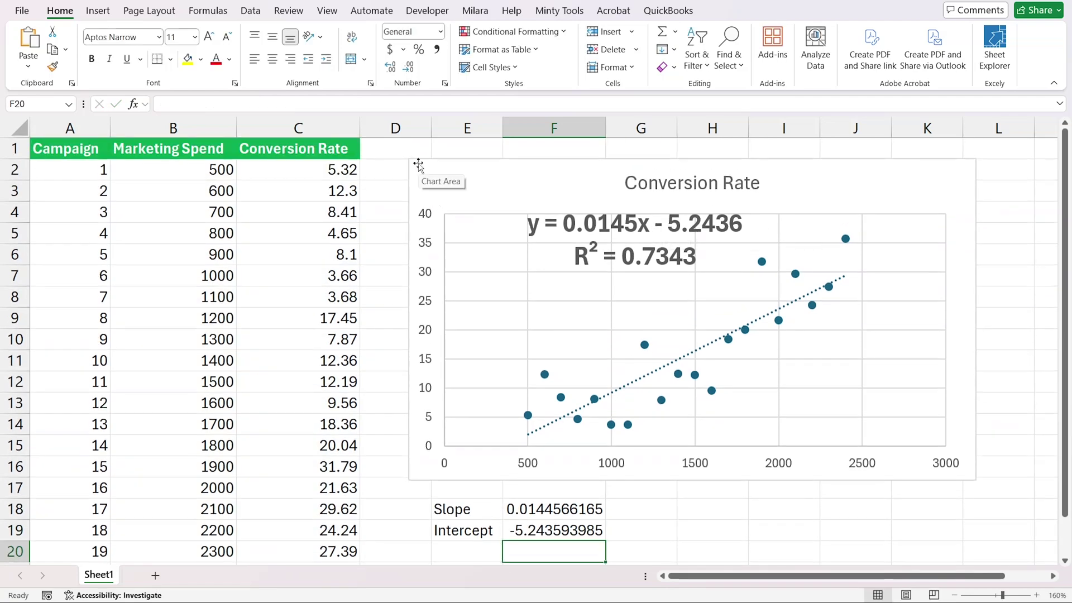
pyautogui.click(553, 510)
pyautogui.keyDown('ctrl'); pyautogui.click(554, 530); pyautogui.keyUp('ctrl')
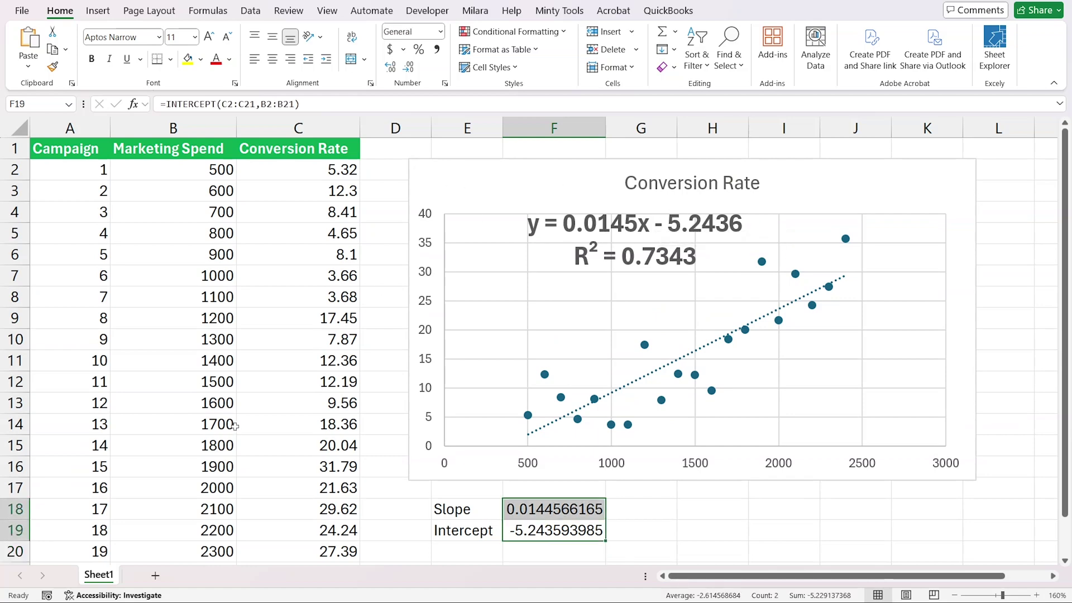
# - Add the new Marketing Spend values 2500, 2600 and 2700 in B22:B24 below the existing data
pyautogui.scroll(-2, 190, 474)
pyautogui.click(205, 460)
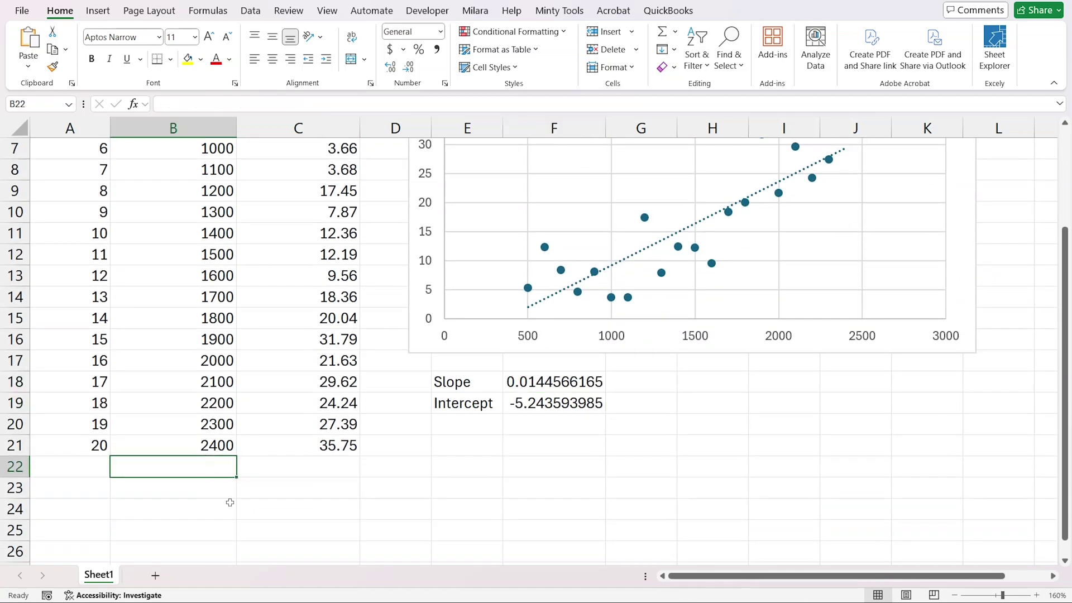
pyautogui.write('2500')
pyautogui.press('Return')
pyautogui.write('2600')
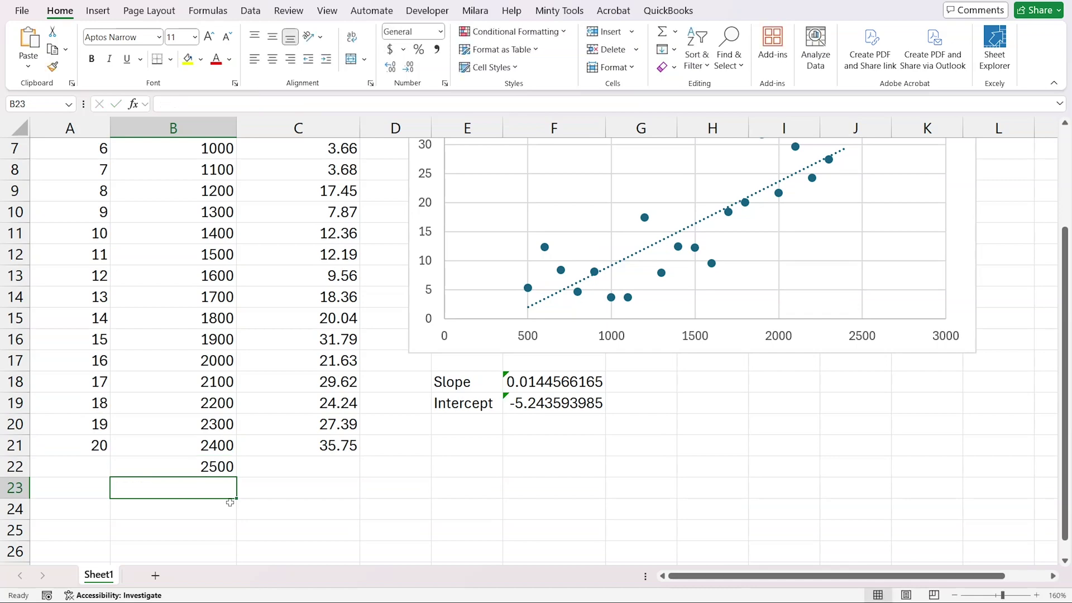
pyautogui.press('Return')
pyautogui.write('2700')
# - Move the chart away from the data so that it starts at column G
pyautogui.scroll(2, 231, 504)
pyautogui.click(515, 162)
pyautogui.moveTo(514, 163); pyautogui.dragTo(677, 185)
# - Move the Slope and Intercept cells E18:F19 to H18:I19, below the chart
pyautogui.moveTo(475, 503); pyautogui.dragTo(553, 531)
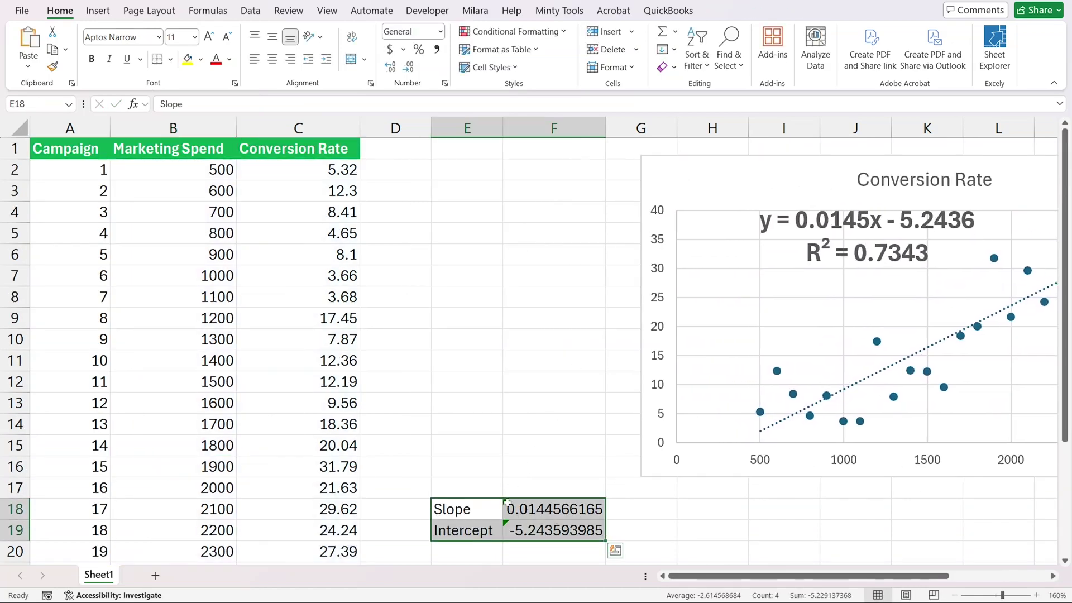
pyautogui.moveTo(491, 499); pyautogui.dragTo(722, 511)
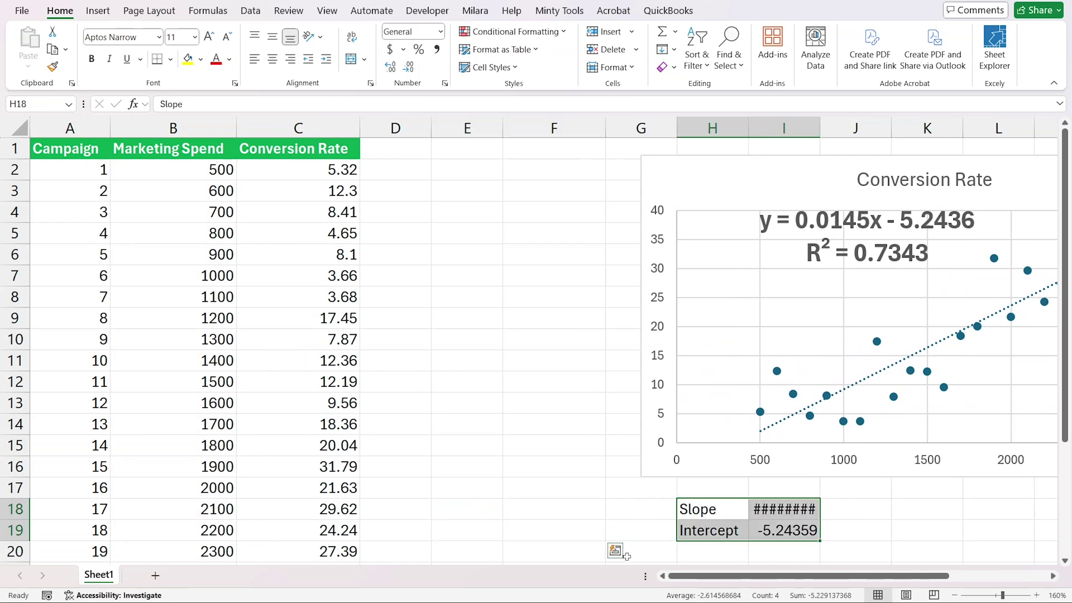
# - Add the header "Linear Regression" in D1 and give it a gold fill
pyautogui.click(396, 155)
pyautogui.write('Li')
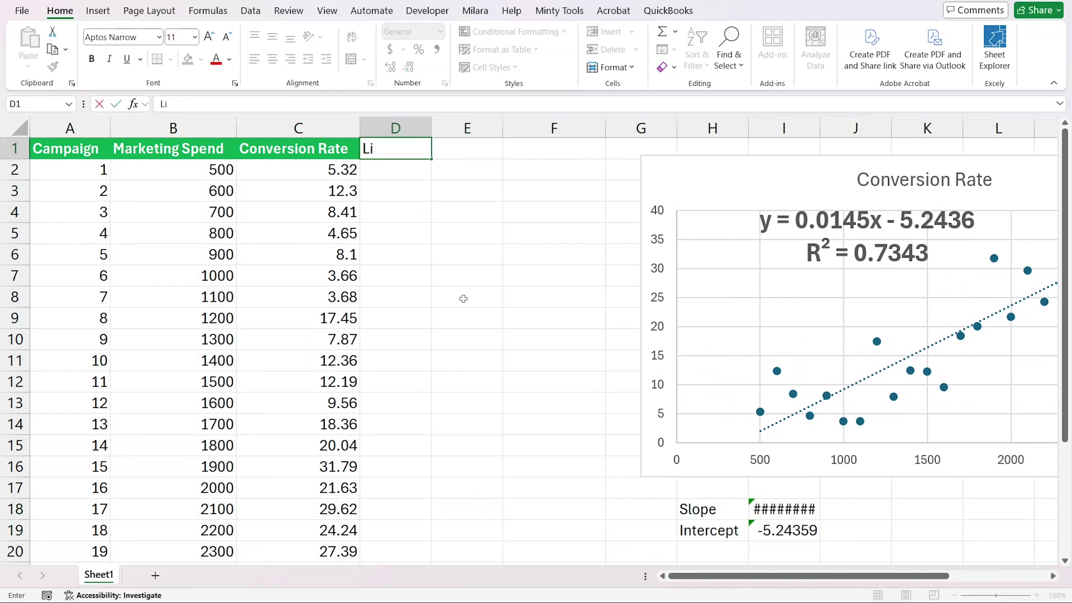
pyautogui.write('near Regression')
pyautogui.hotkey('ctrl', 'Return')
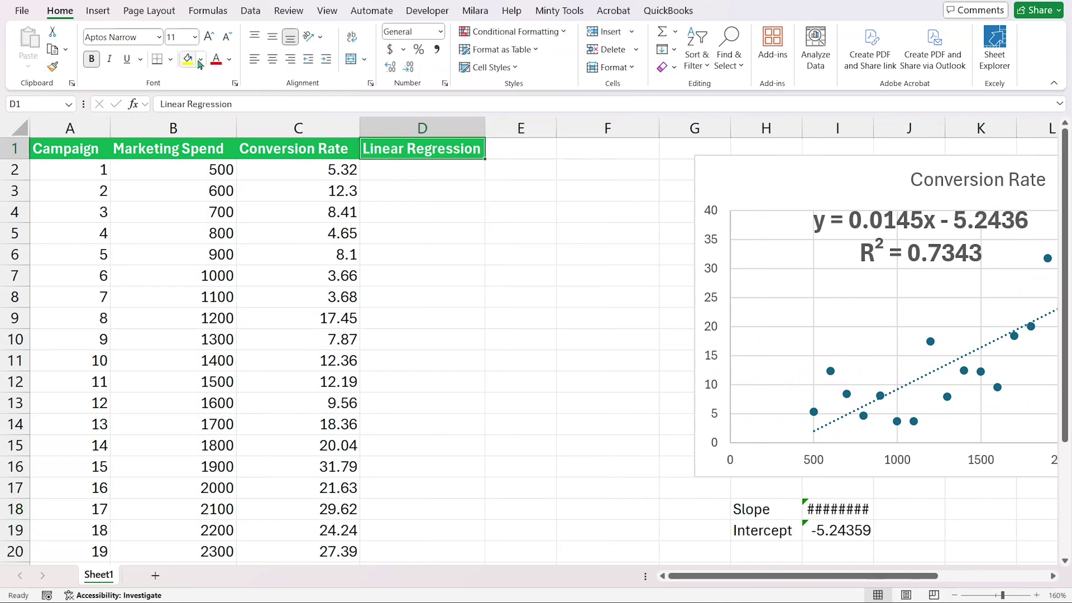
pyautogui.click(200, 59)
pyautogui.click(218, 218)
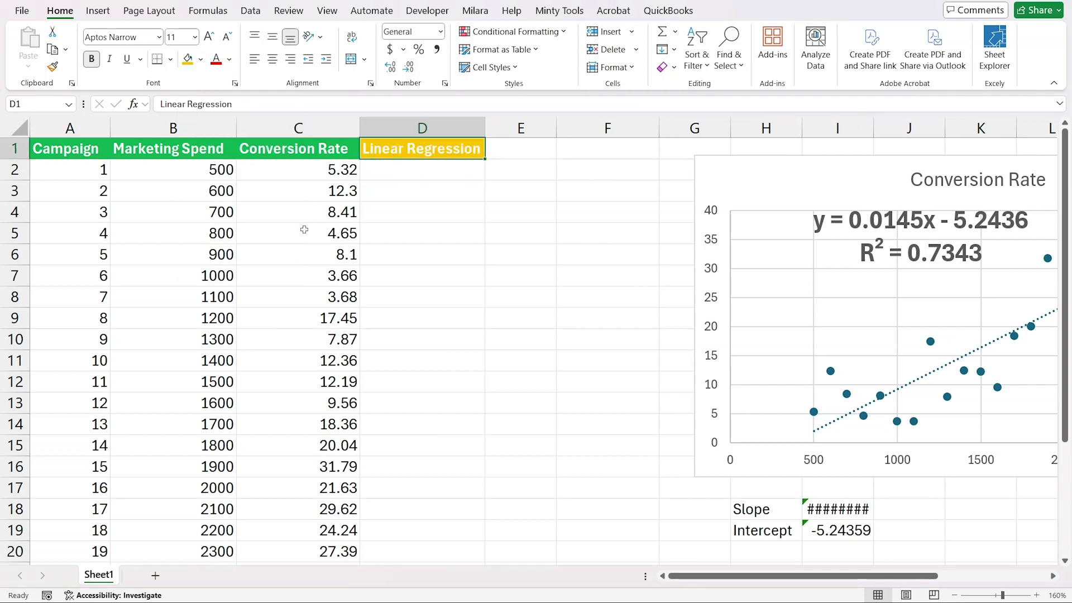
# - Autofit column I and calculate the linear prediction for the 2500 spend in D22 with =$I$18*B22+$I$19
pyautogui.scroll(-4, 426, 419)
pyautogui.click(395, 342)
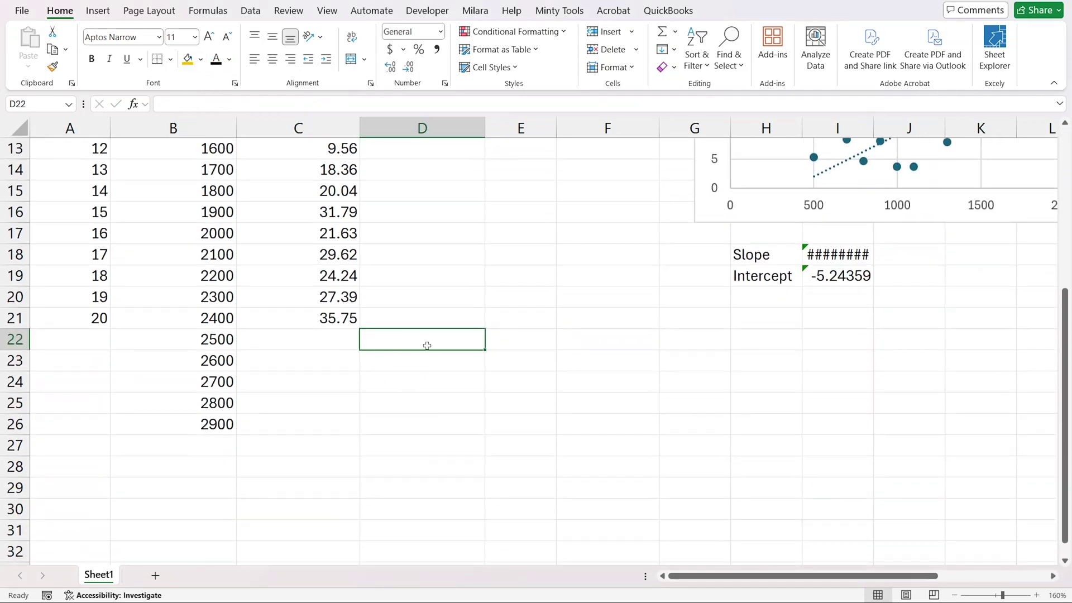
pyautogui.doubleClick(868, 124)
pyautogui.write('=')
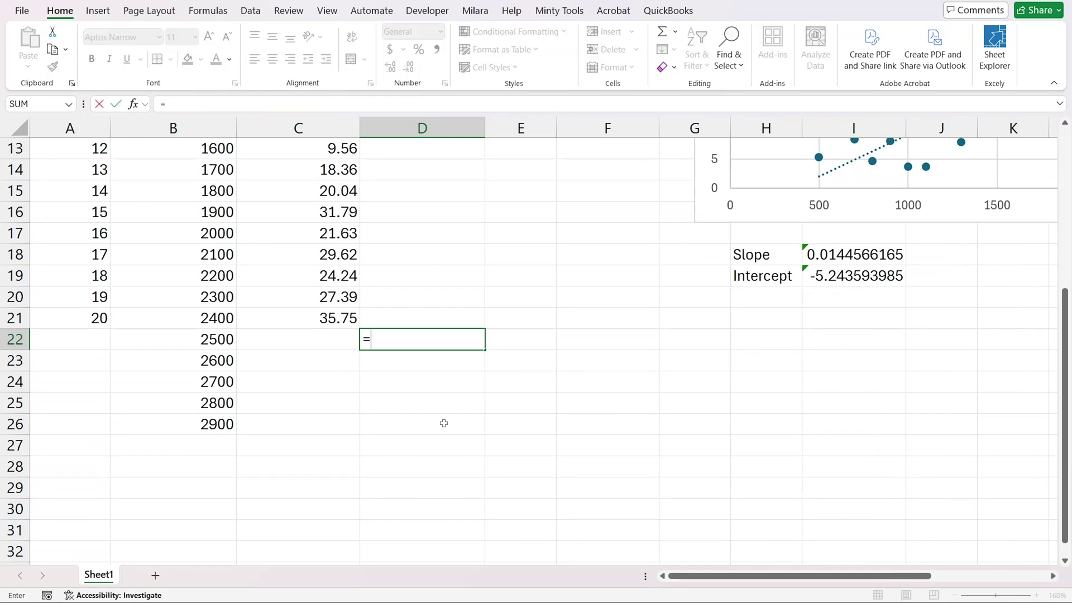
pyautogui.scroll(4, 444, 423)
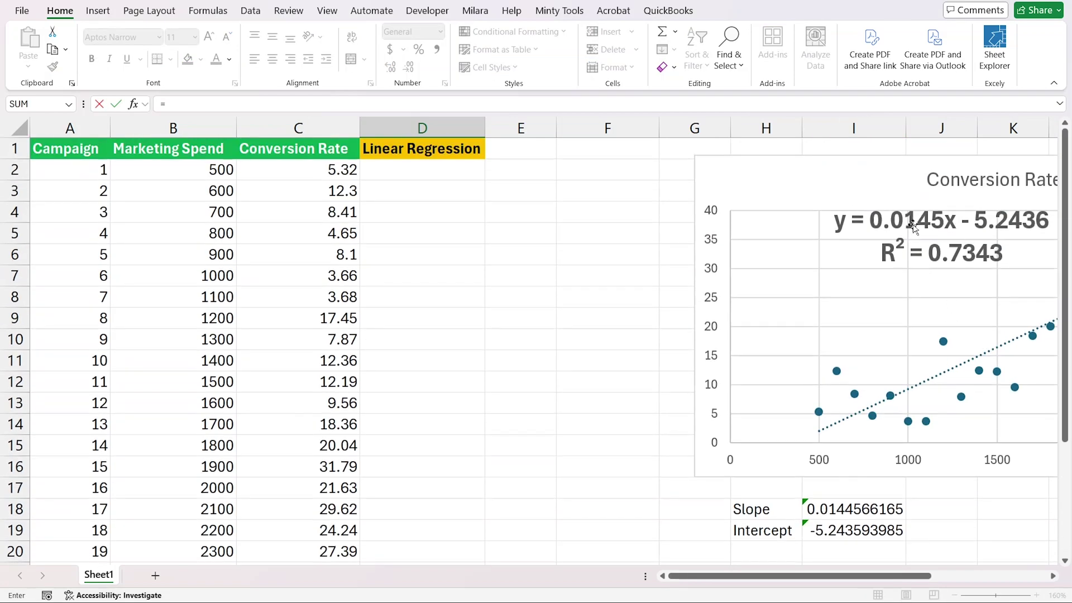
pyautogui.click(846, 516)
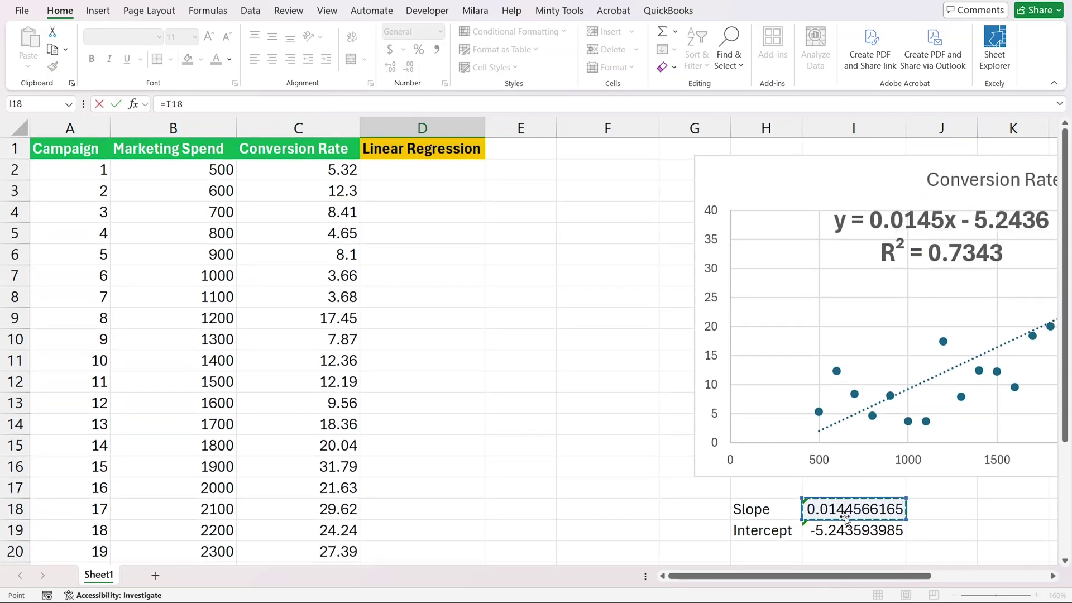
pyautogui.press('F4')
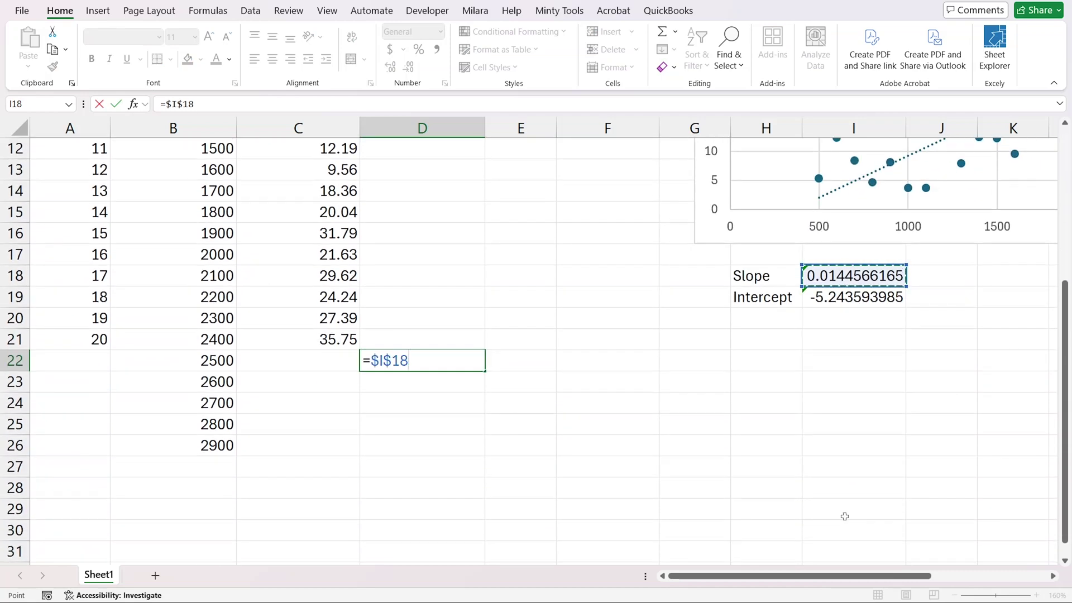
pyautogui.write('*')
pyautogui.click(201, 363)
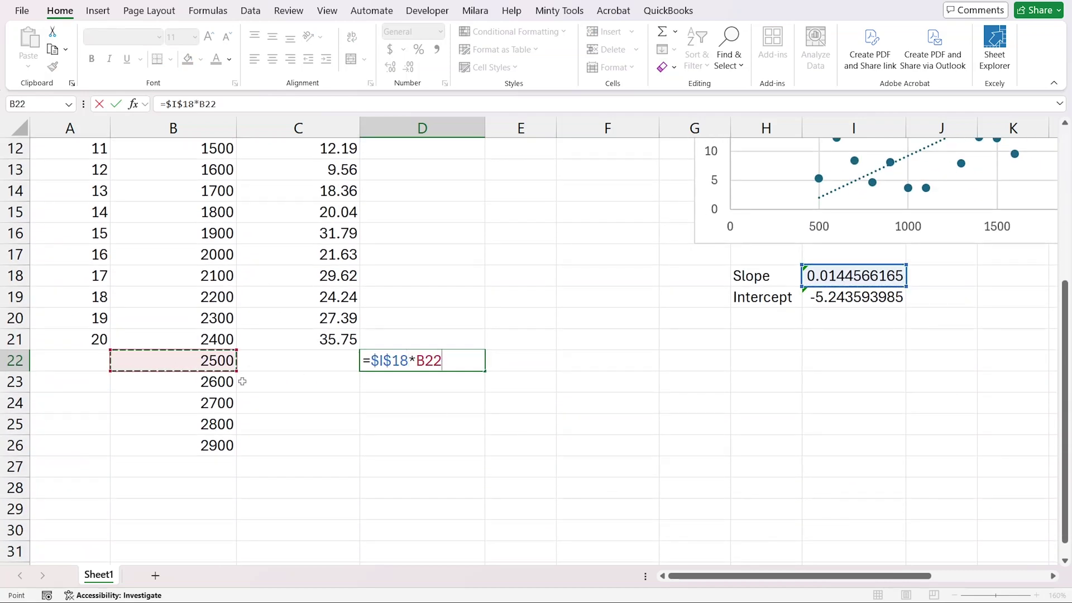
pyautogui.write('+')
pyautogui.scroll(2, 718, 331)
pyautogui.click(874, 403)
pyautogui.press('F4')
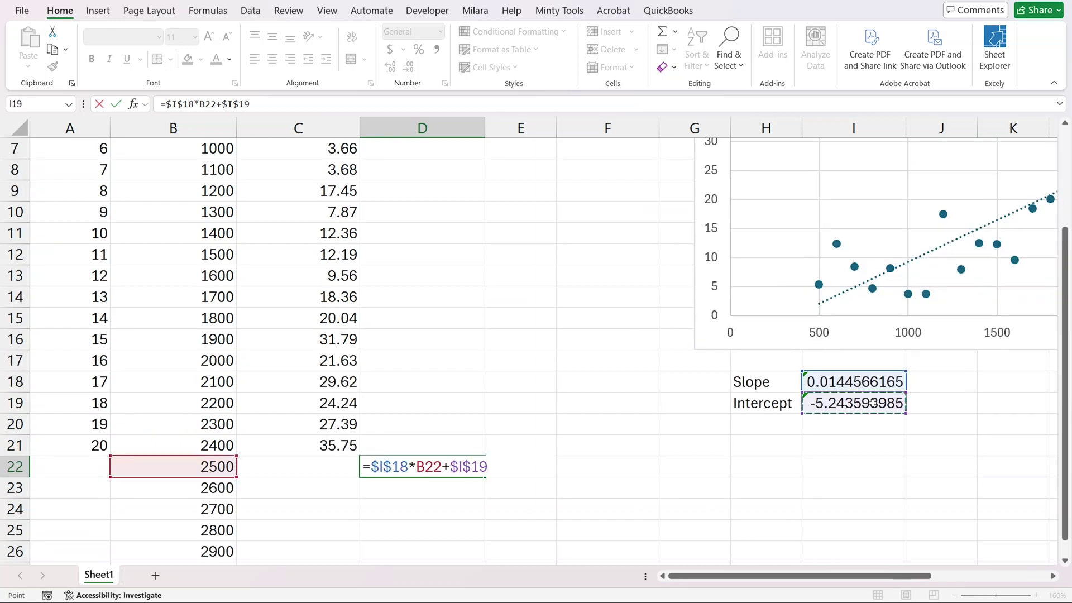
pyautogui.press('Return')
# - Format D22 with the comma number style and fill its formula down to D26
pyautogui.press('Up')
pyautogui.hotkey('alt', 'h')
pyautogui.press('k')
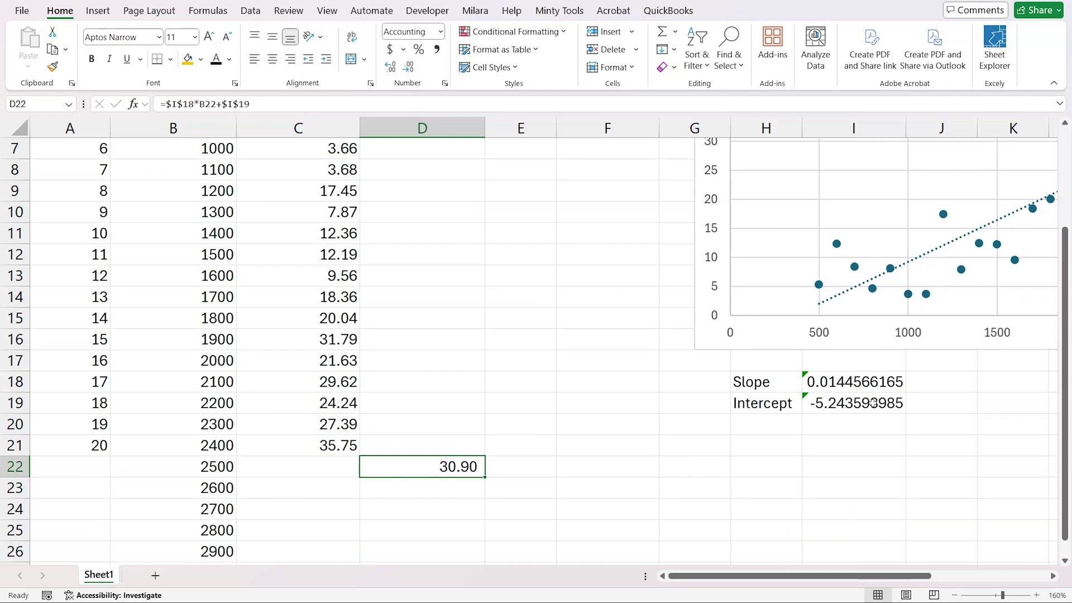
pyautogui.hotkey('shift', 'Down')
pyautogui.hotkey('shift', 'Down')
pyautogui.hotkey('shift', 'Down')
pyautogui.hotkey('shift', 'Down')
pyautogui.hotkey('ctrl', 'd')
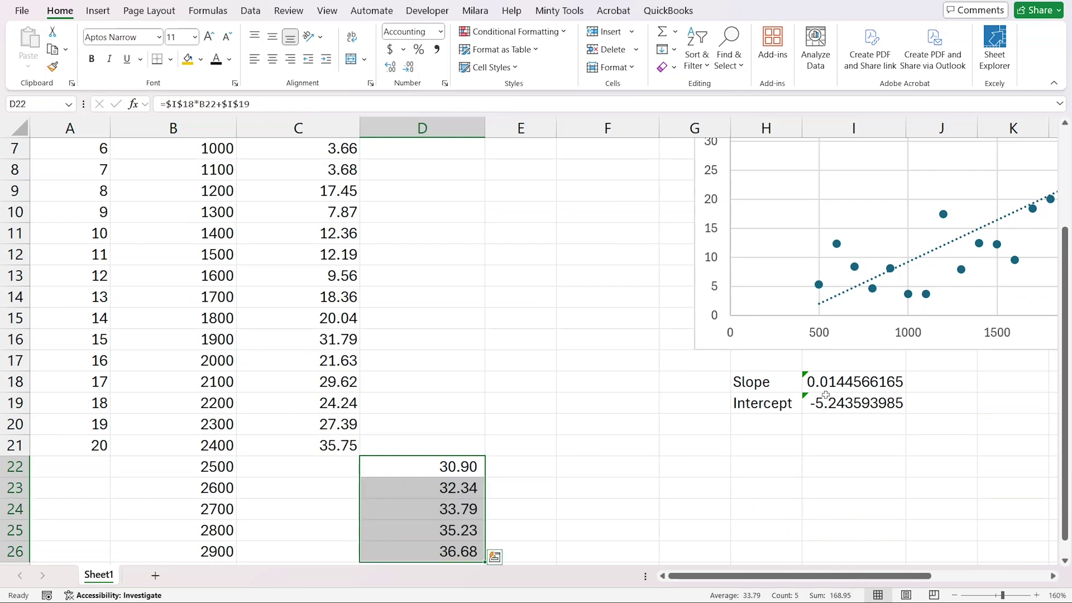
# - Move the Slope and Intercept cells from below the chart to H1:I2
pyautogui.scroll(-2, 425, 480)
pyautogui.scroll(2, 431, 445)
pyautogui.scroll(2, 592, 447)
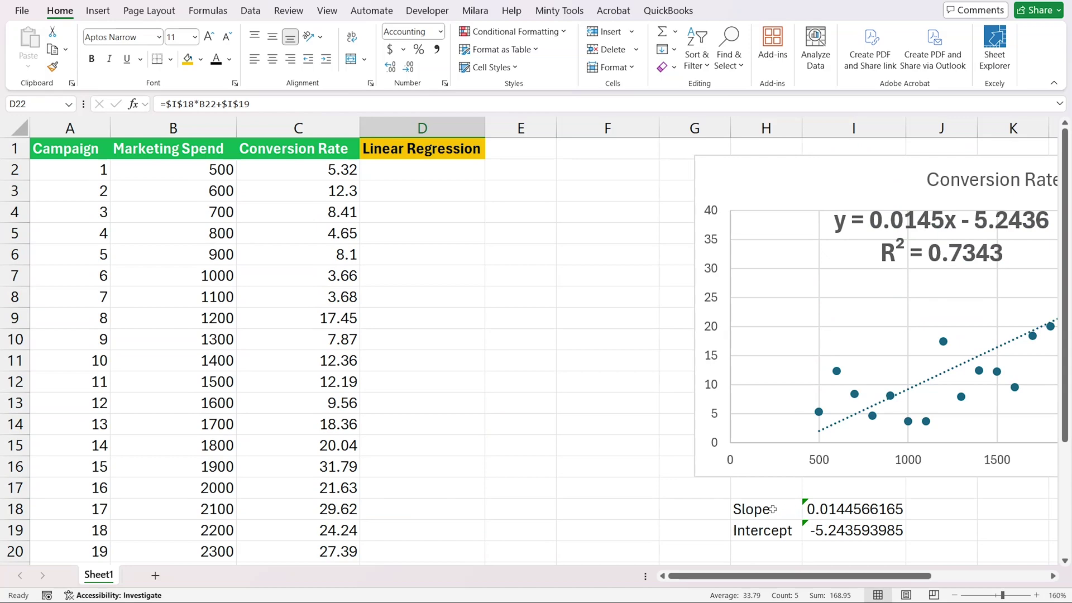
pyautogui.moveTo(773, 509); pyautogui.dragTo(855, 530)
pyautogui.moveTo(737, 499); pyautogui.dragTo(778, 118)
# - Move the chart next to the data and extend its source range to include the Linear Regression column through row 26
pyautogui.click(893, 175)
pyautogui.moveTo(907, 167); pyautogui.dragTo(604, 191)
pyautogui.scroll(-4, 354, 383)
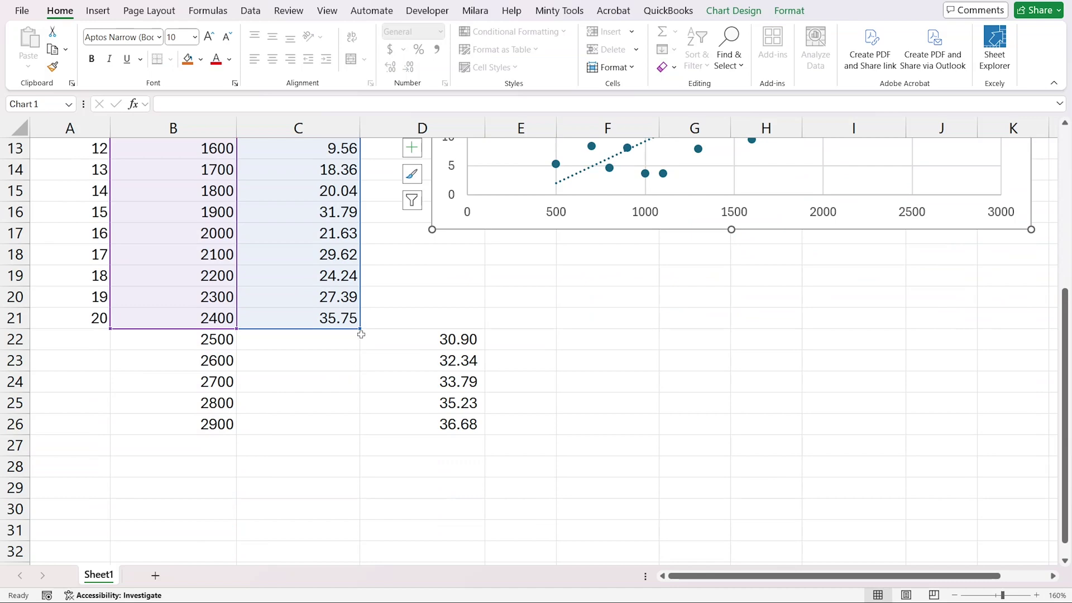
pyautogui.moveTo(361, 335); pyautogui.dragTo(466, 426)
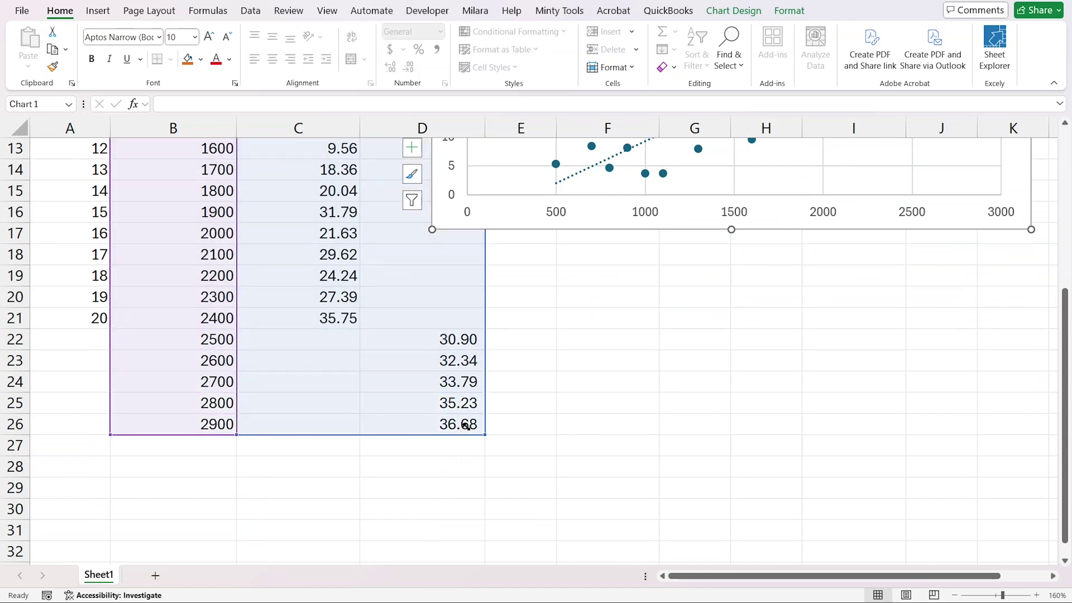
pyautogui.scroll(4, 380, 370)
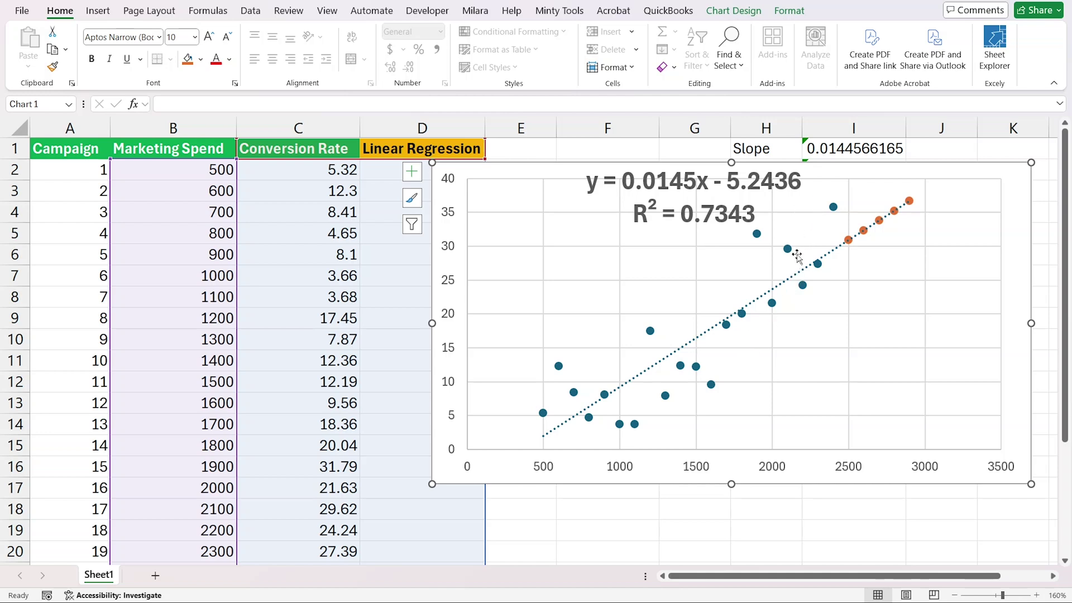
# - Move the chart away from column E and add the header "Polynomial Regression" in E1
pyautogui.moveTo(521, 167); pyautogui.dragTo(755, 204)
pyautogui.click(522, 151)
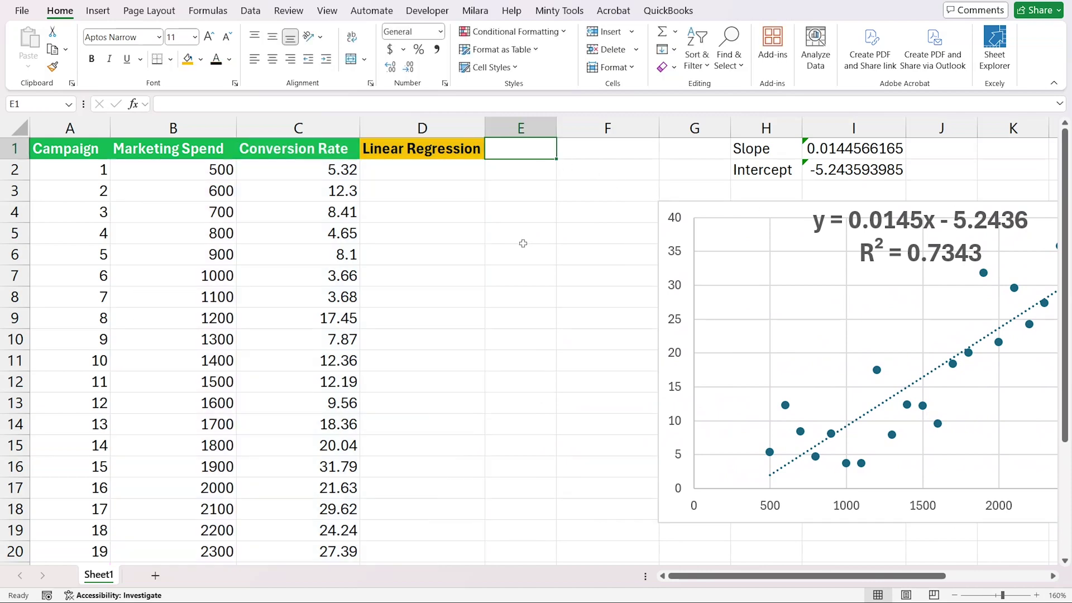
pyautogui.write('Polynomial Regression')
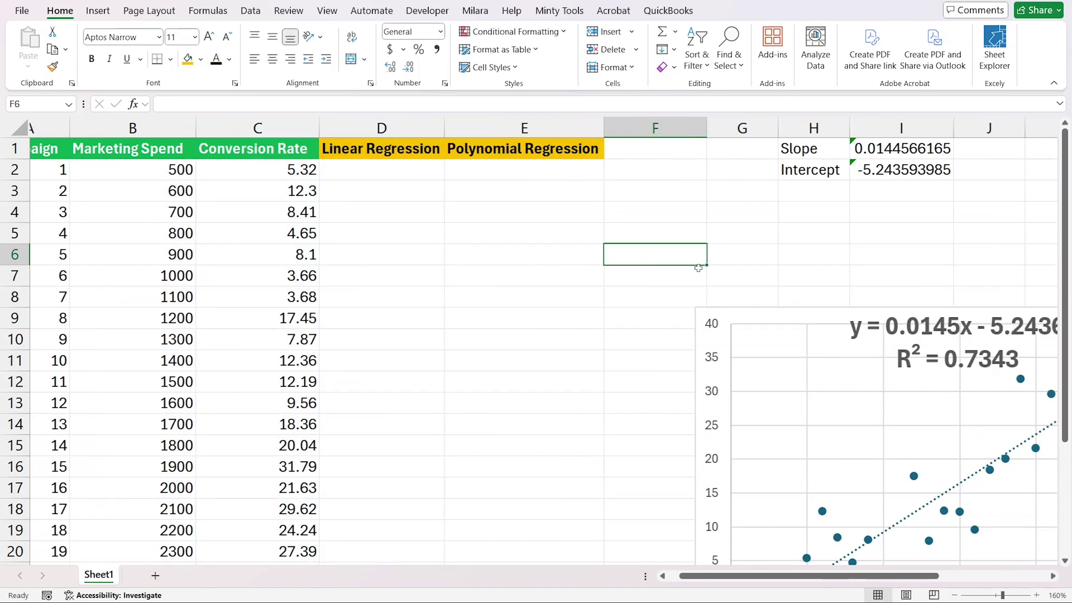
# - Add a second trendline of type Polynomial, order 2, to the Conversion Rate series in the chart
pyautogui.hscroll(4, 696, 268)
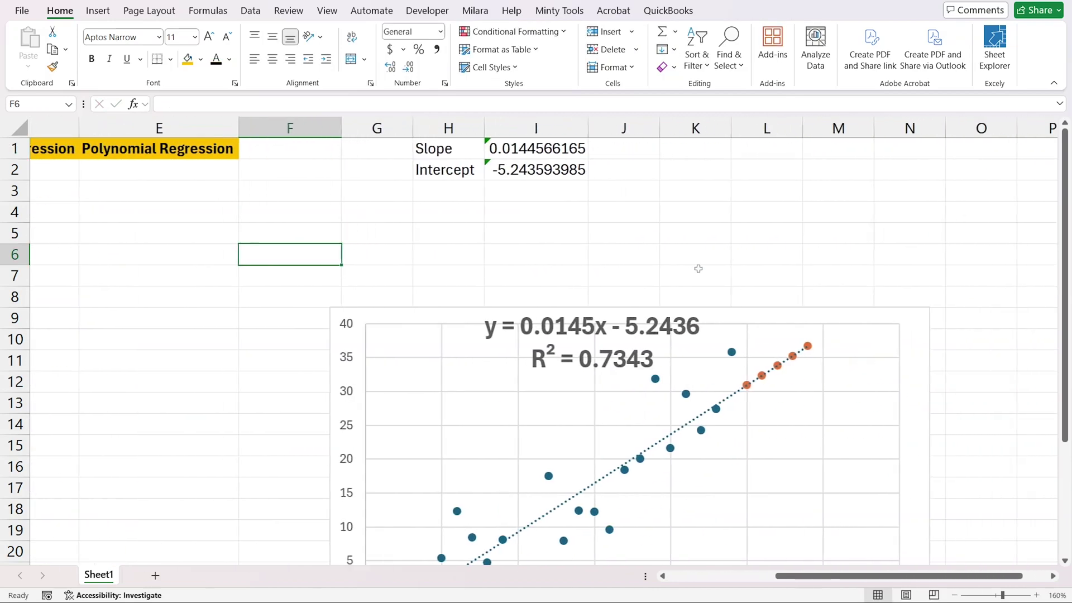
pyautogui.click(685, 319)
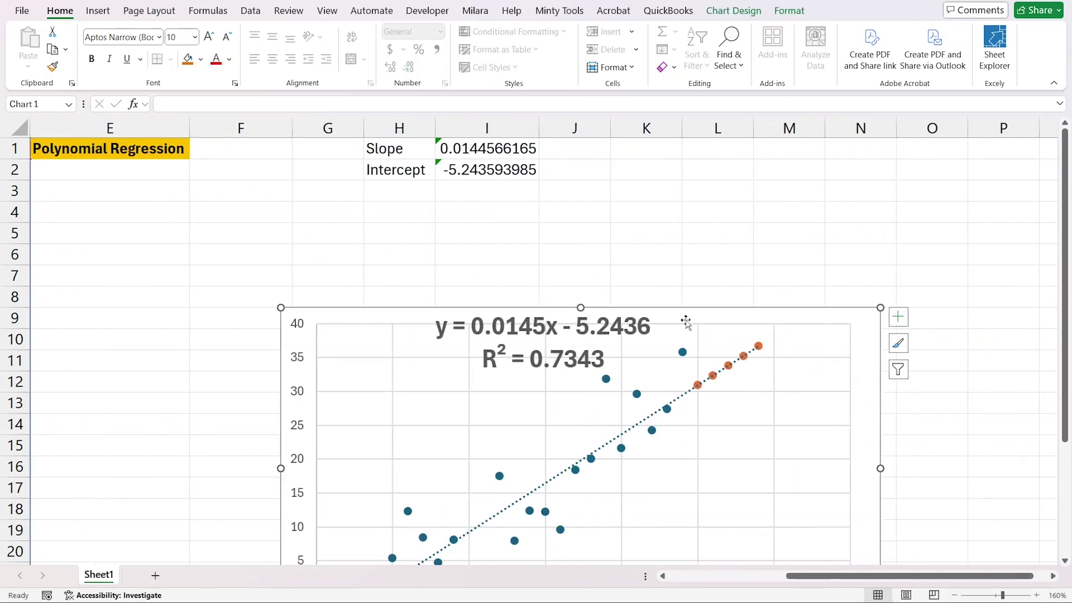
pyautogui.rightClick(678, 401)
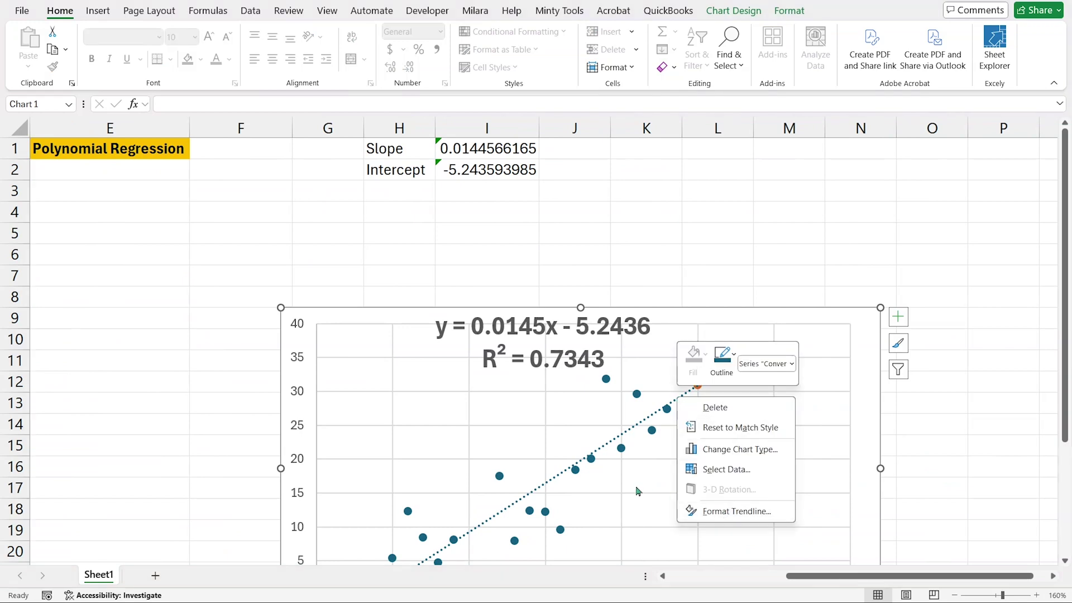
pyautogui.rightClick(652, 437)
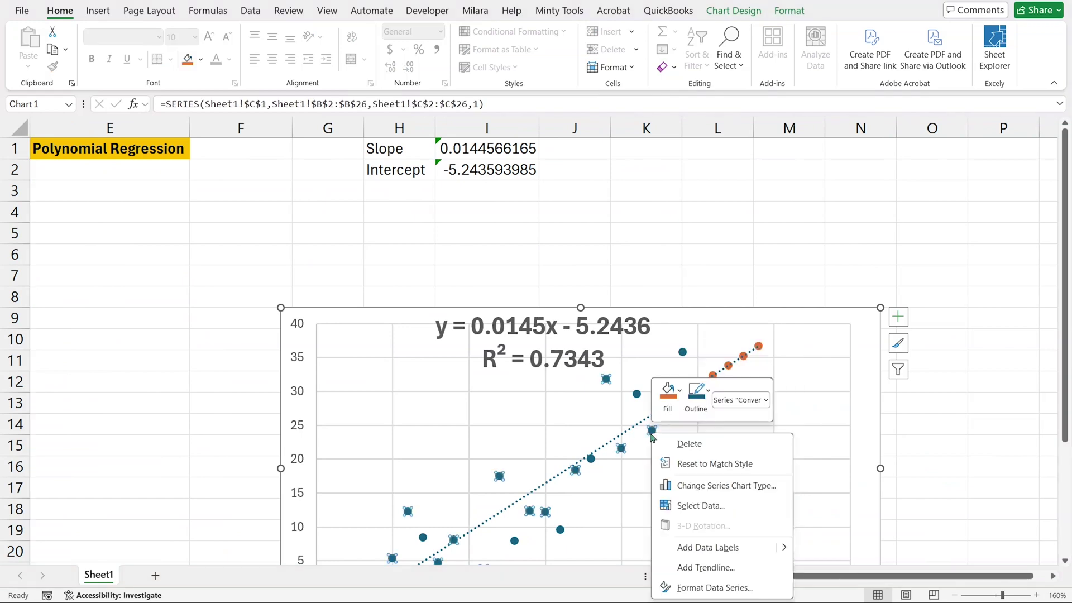
pyautogui.click(715, 566)
pyautogui.click(929, 322)
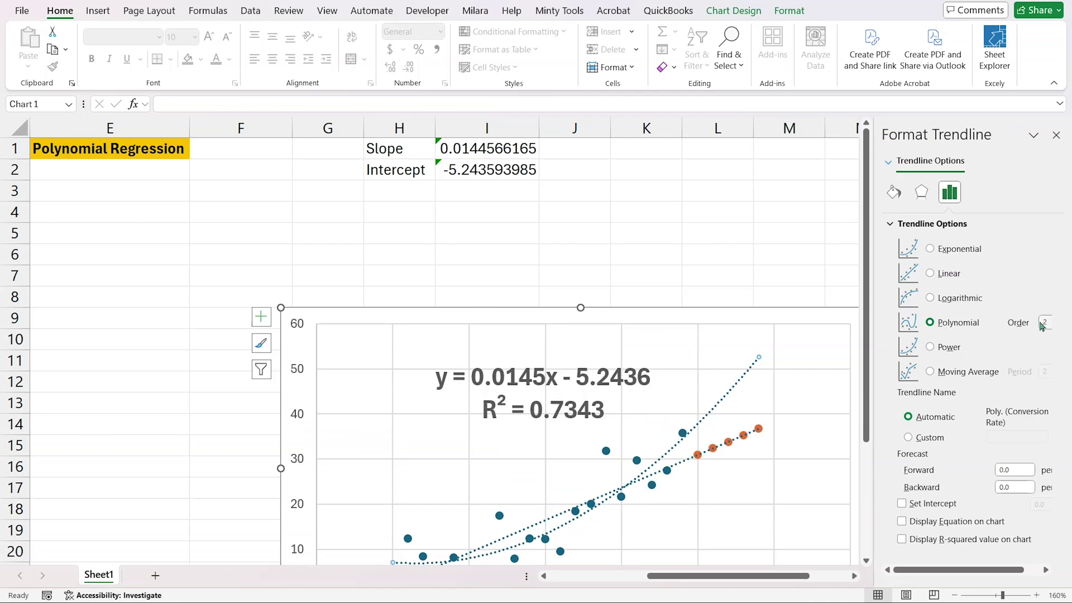
# - Delete the linear trendline's equation label and display the equation and R-squared value for the polynomial trendline
pyautogui.click(602, 385)
pyautogui.press('Delete')
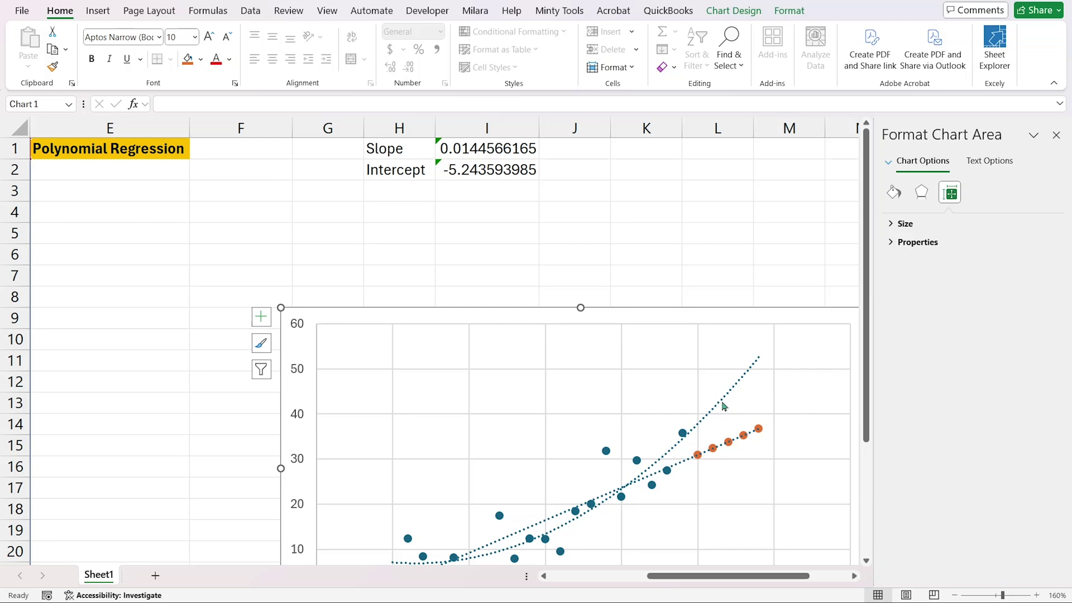
pyautogui.click(759, 357)
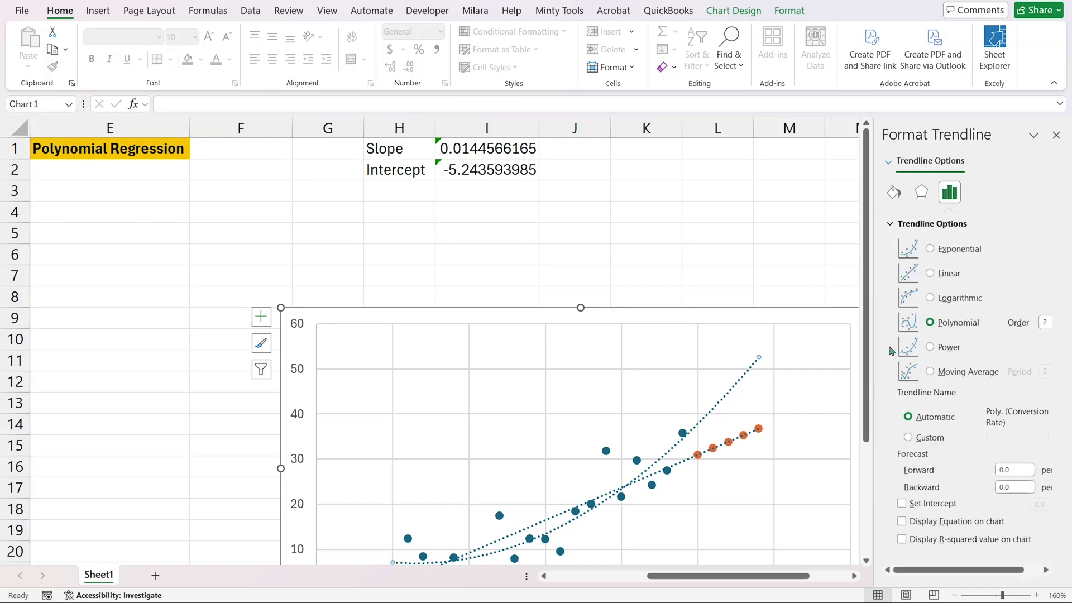
pyautogui.click(902, 522)
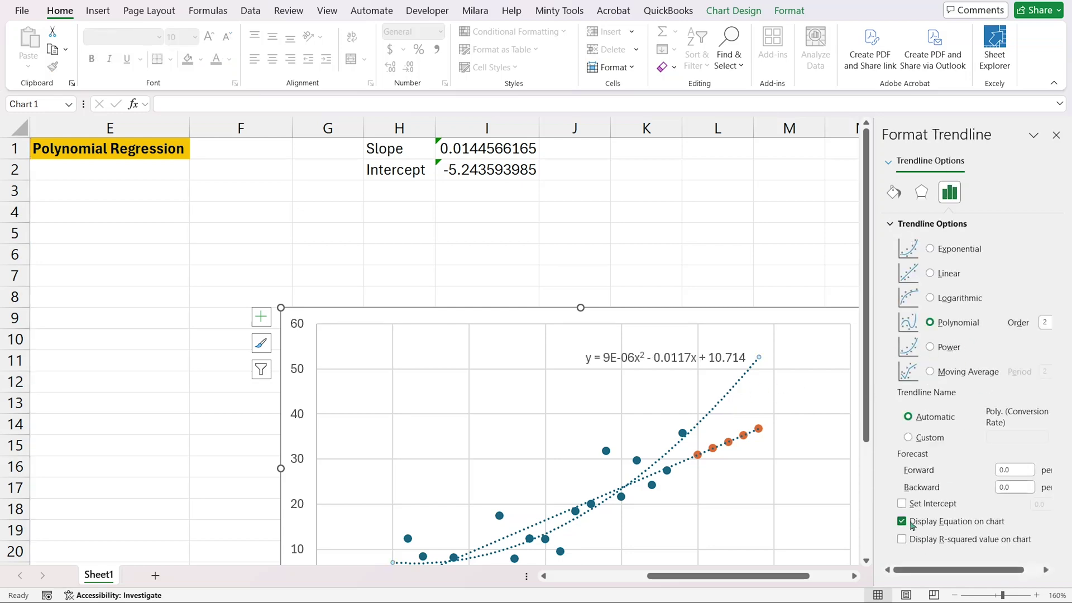
pyautogui.click(919, 542)
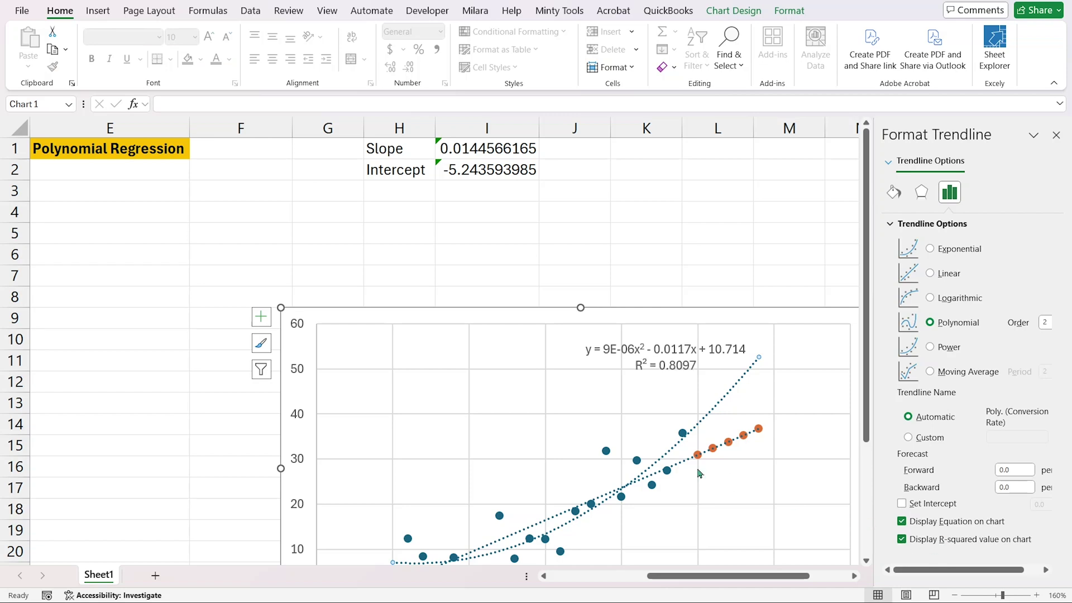
# - Display the R-squared value of the linear trendline on the chart
pyautogui.click(554, 519)
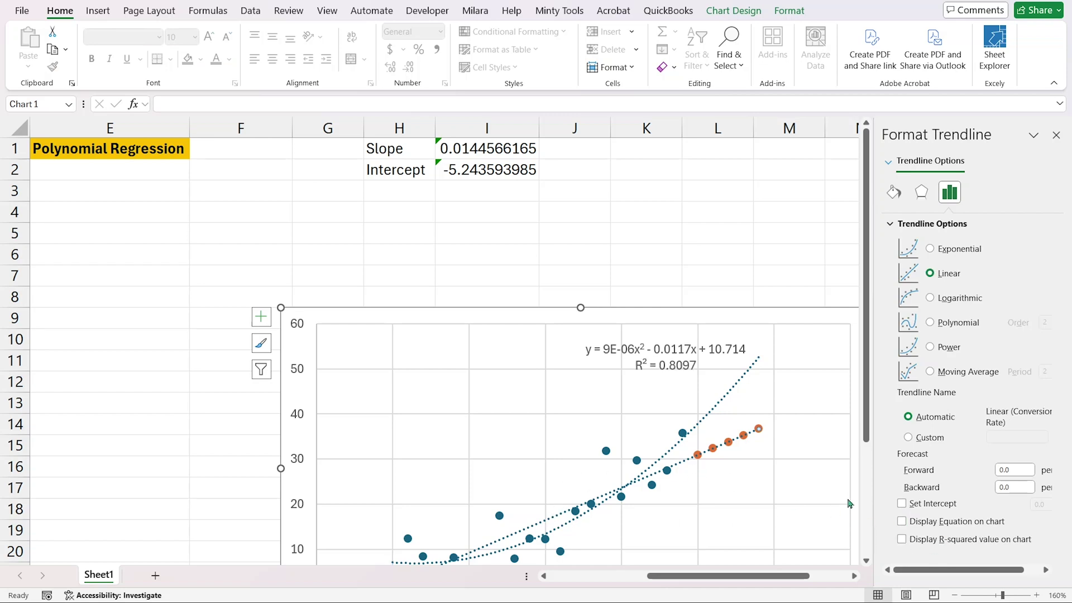
pyautogui.click(903, 540)
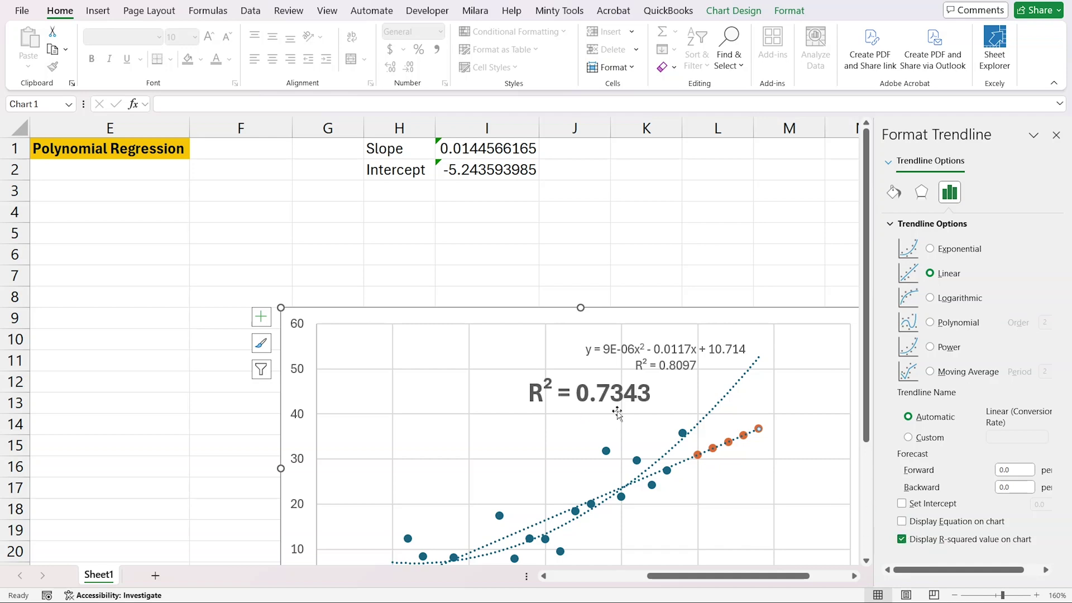
# - Increase the font size of the polynomial trendline's equation label to 10.5
pyautogui.click(662, 367)
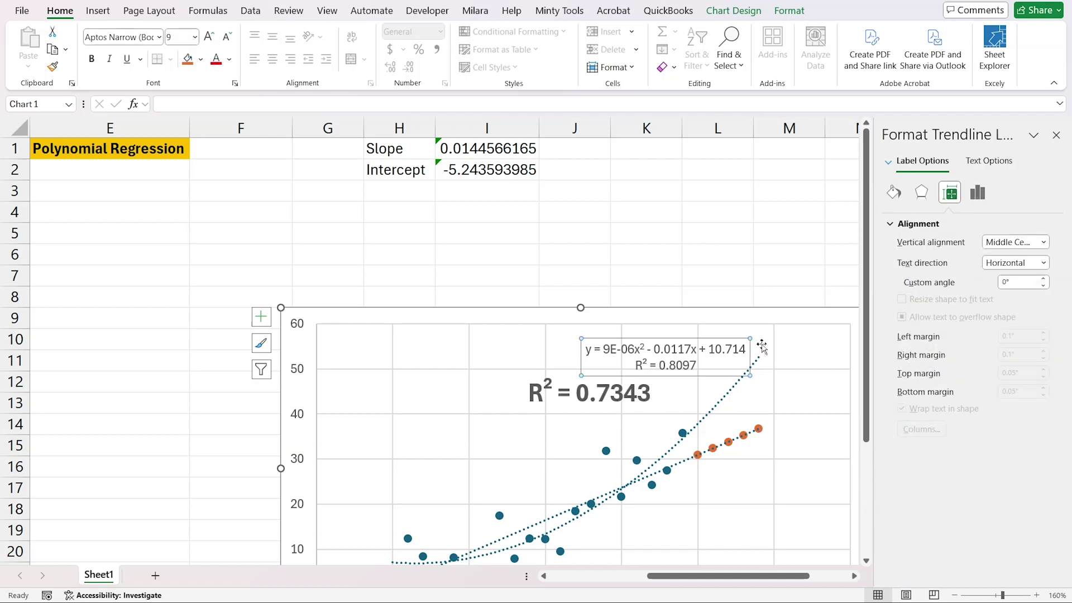
pyautogui.click(215, 36)
pyautogui.click(215, 36)
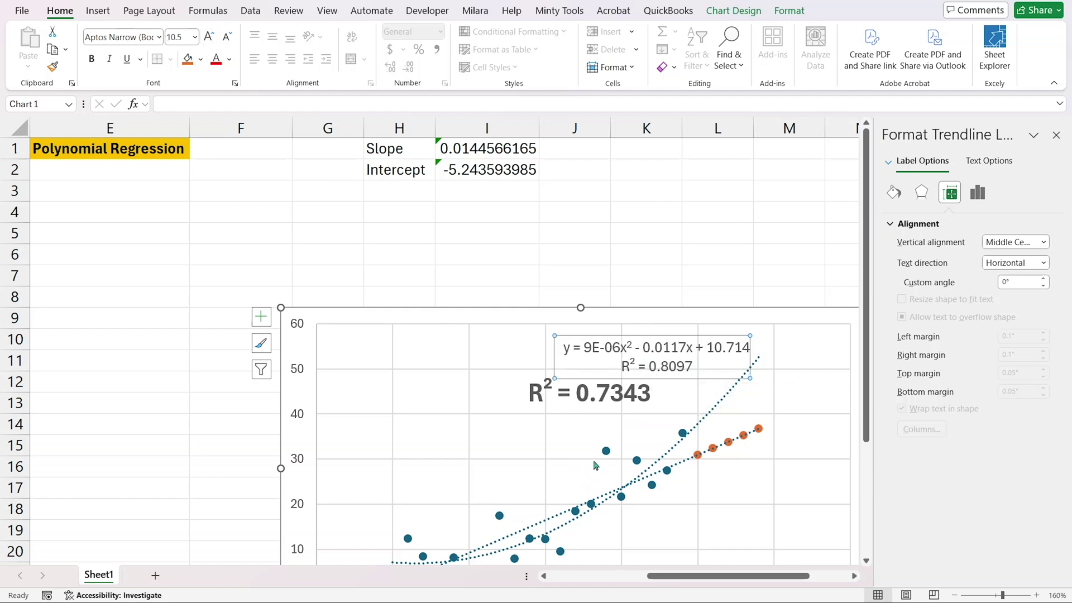
# - Delete the linear trendline's R-squared label from the chart
pyautogui.click(630, 397)
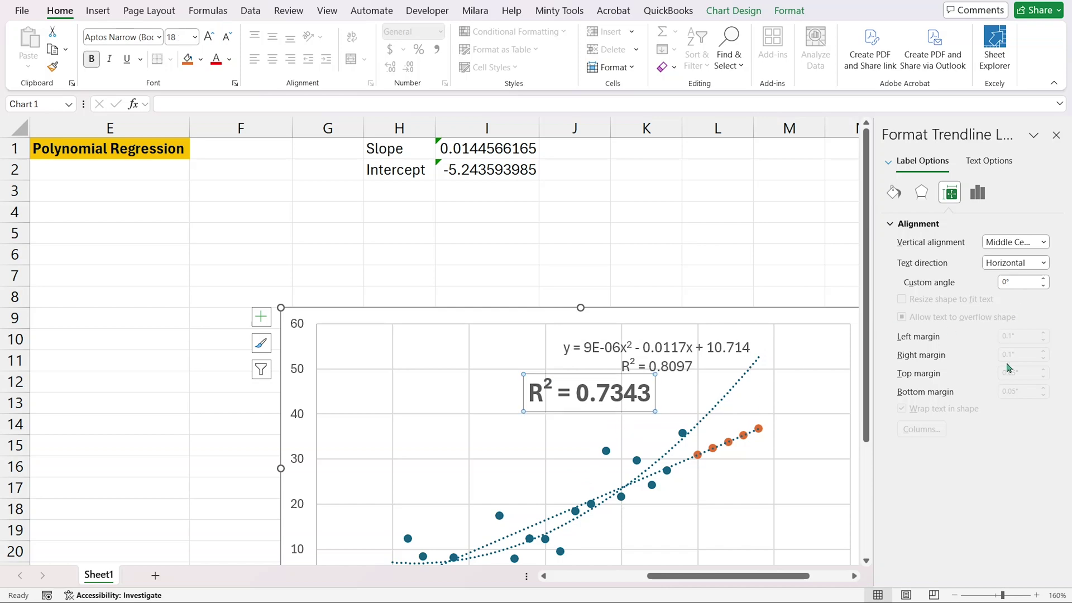
pyautogui.press('Delete')
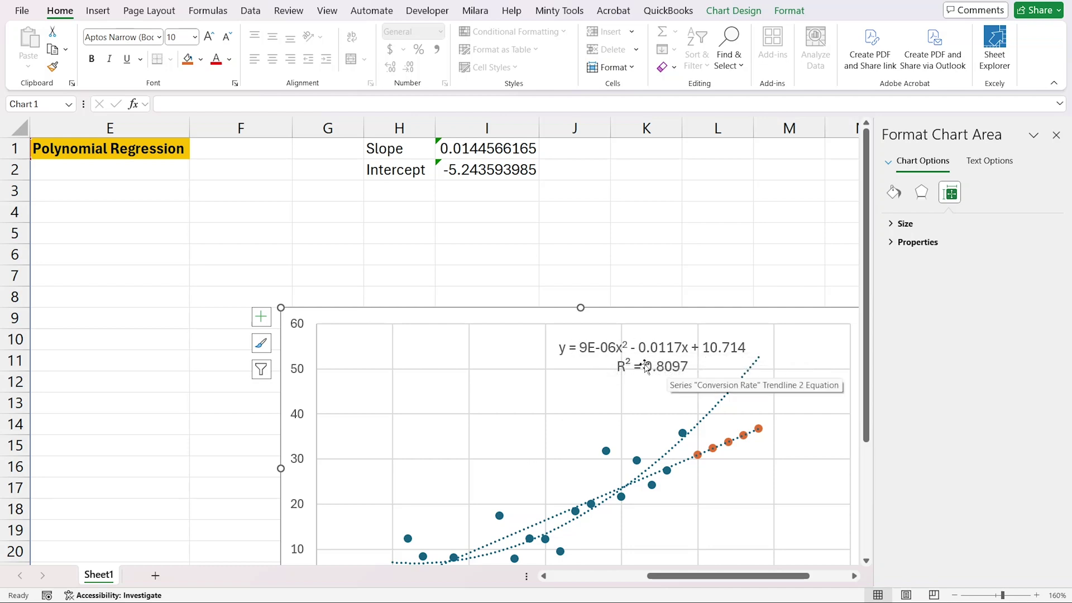
# - Label cells H4 to H6 as b2, b1 and b0 for the polynomial coefficients
pyautogui.click(413, 210)
pyautogui.write('b2')
pyautogui.press('Return')
pyautogui.write('b1')
pyautogui.press('Return')
pyautogui.write('b9')
pyautogui.press('BackSpace')
pyautogui.write('0')
pyautogui.click(480, 215)
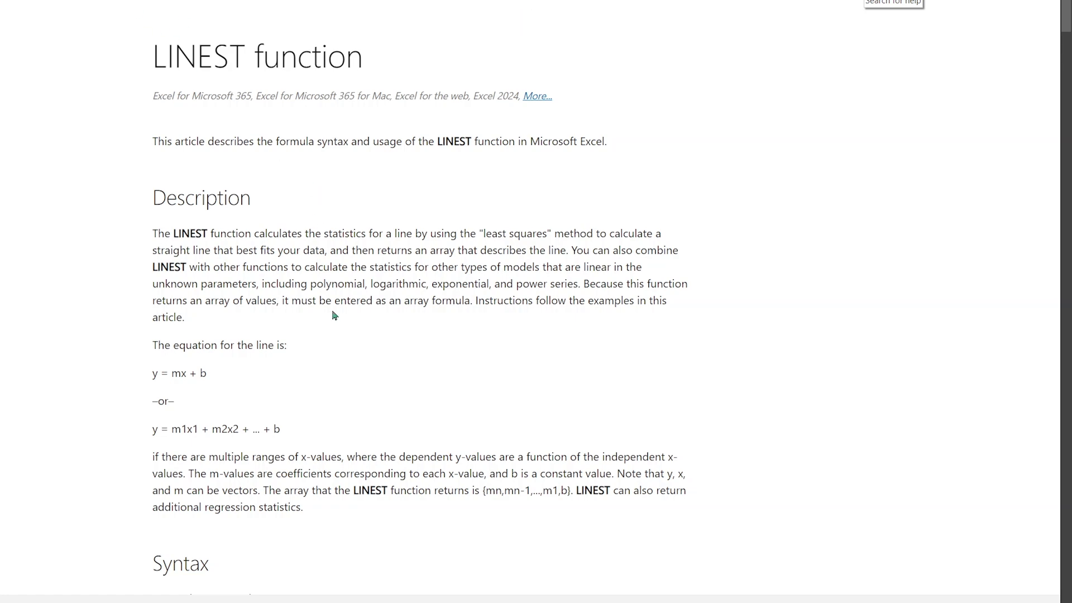
# - Read the LINEST help article's description and regression statistics table, and return to the Excel workbook
pyautogui.scroll(-20, 295, 271)
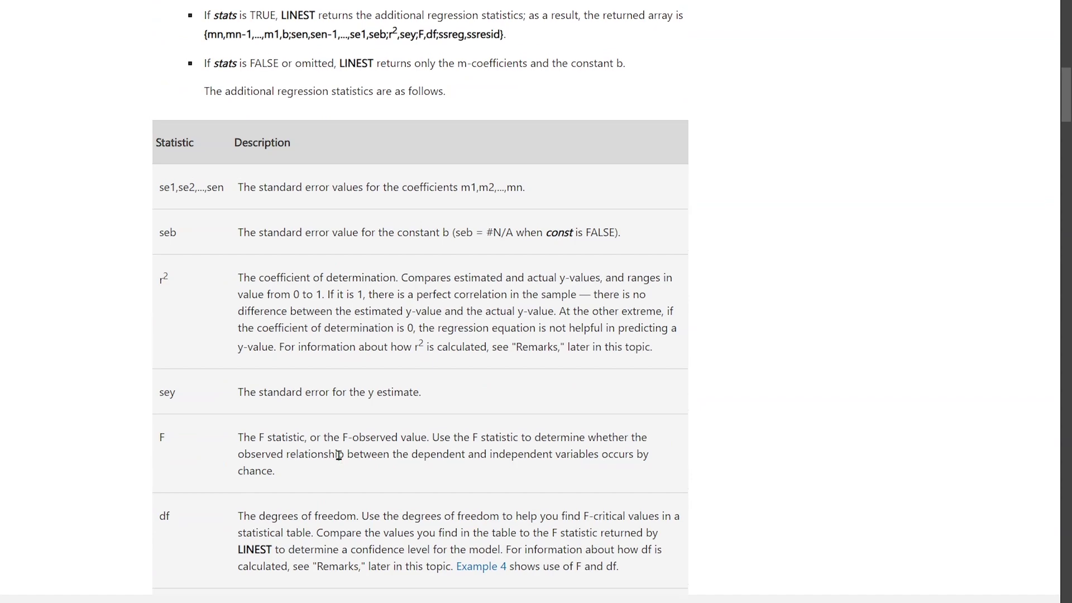
pyautogui.scroll(20, 339, 454)
pyautogui.scroll(2, 388, 431)
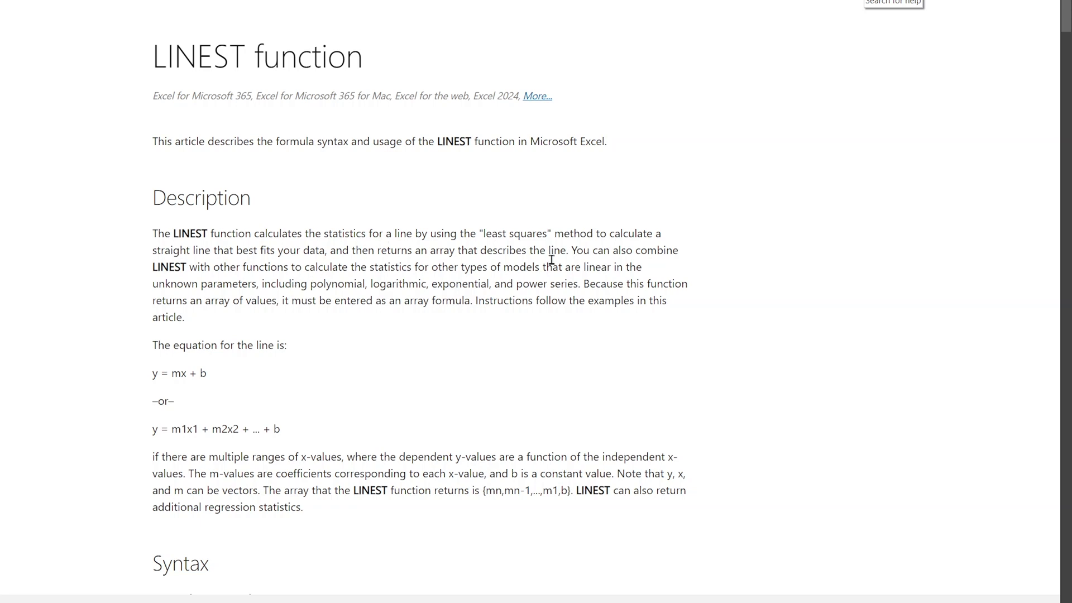
pyautogui.moveTo(436, 234); pyautogui.dragTo(569, 234)
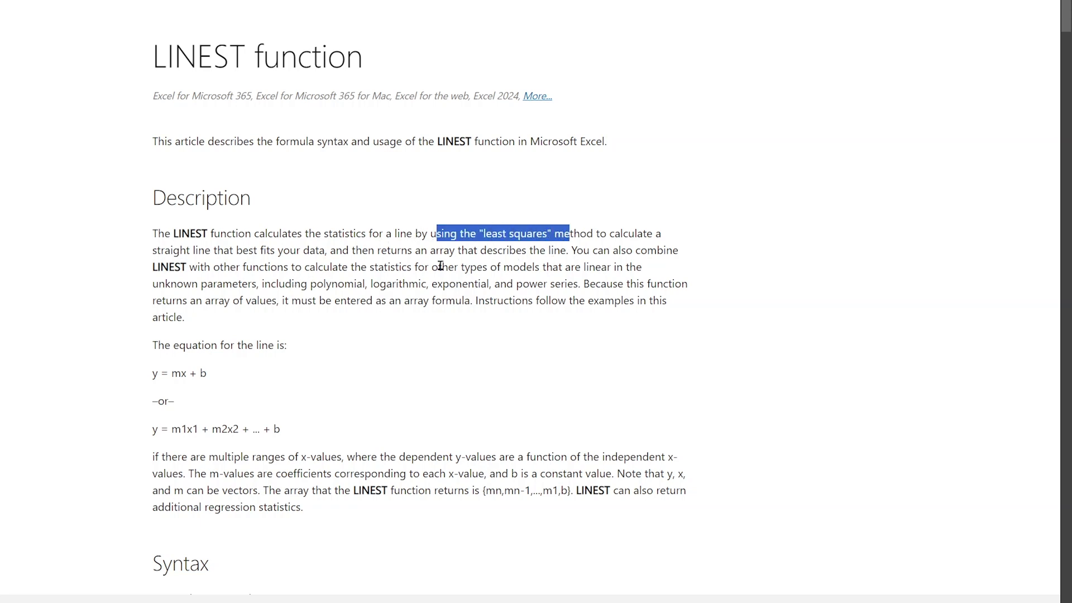
pyautogui.click(212, 248)
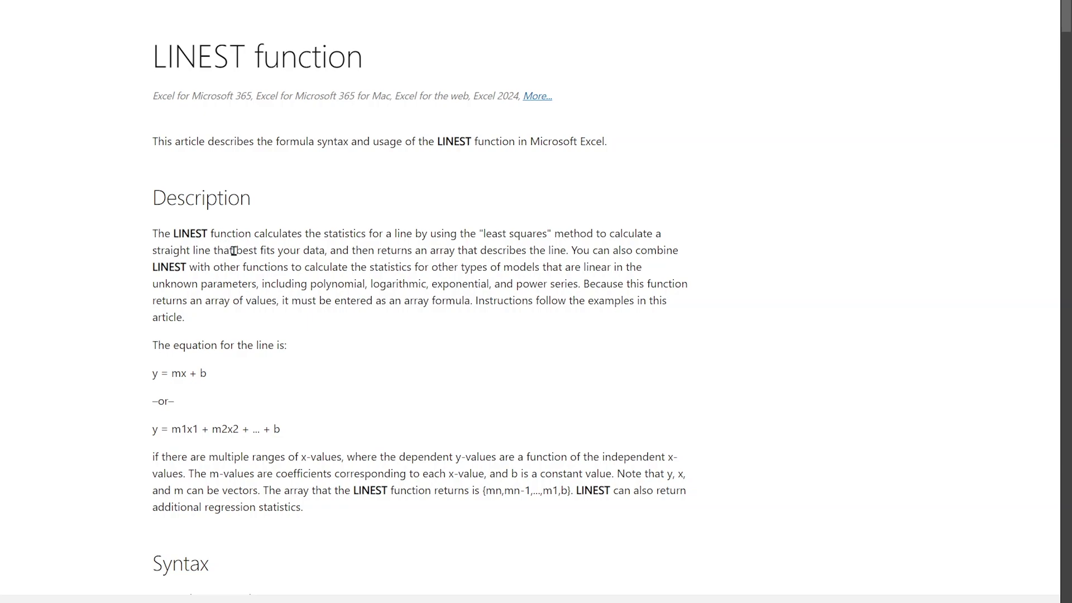
pyautogui.hotkey('alt', 'Tab')
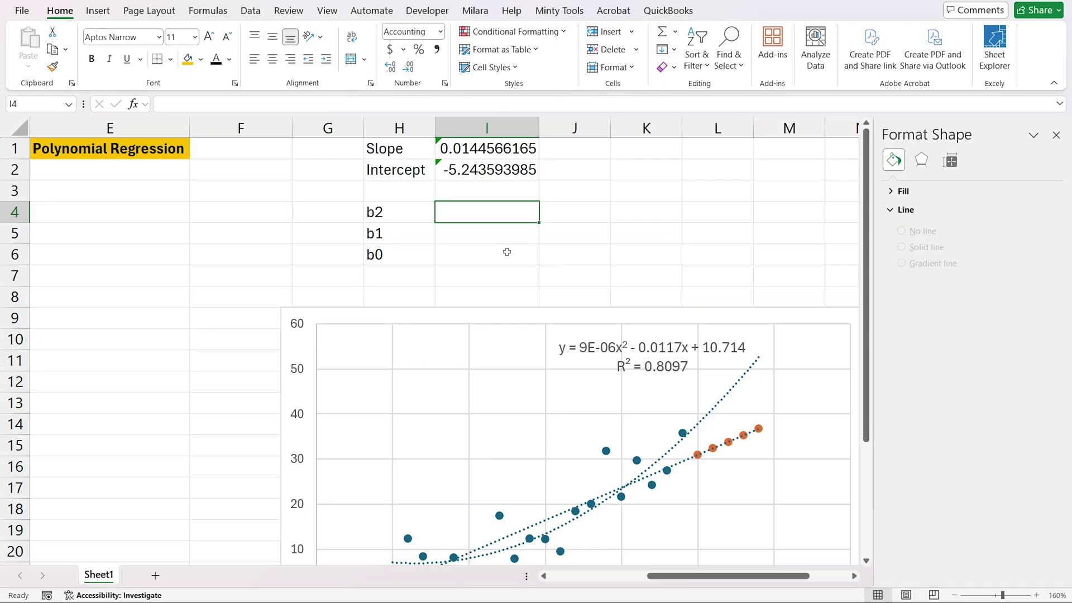
# - Start an INDEX formula with a nested LINEST in the b2 cell I4, using conversion rates C2:C21 as the known y values
pyautogui.write('=index')
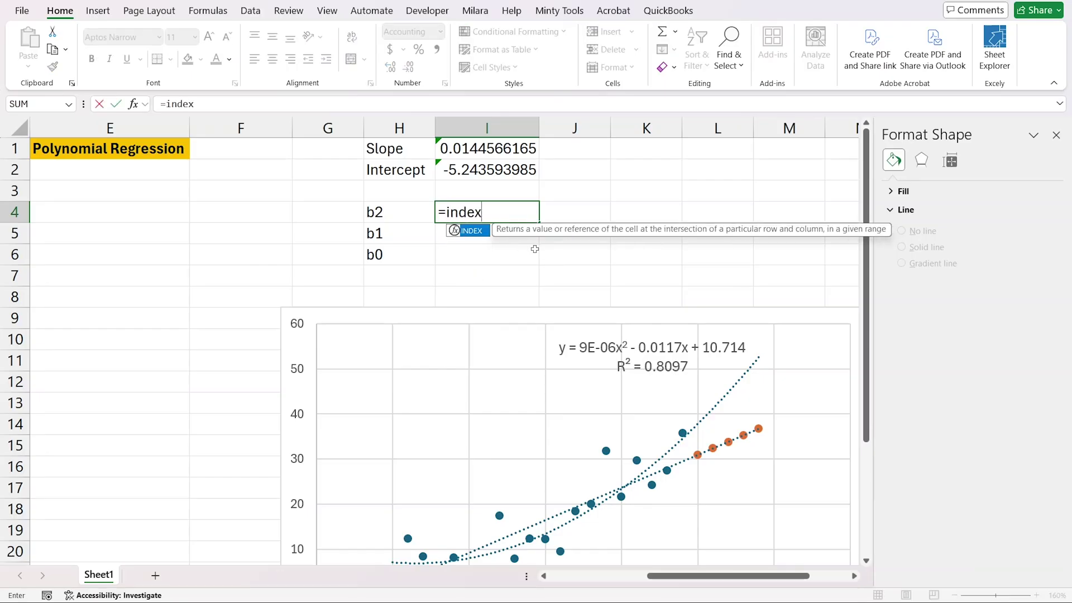
pyautogui.press('Tab')
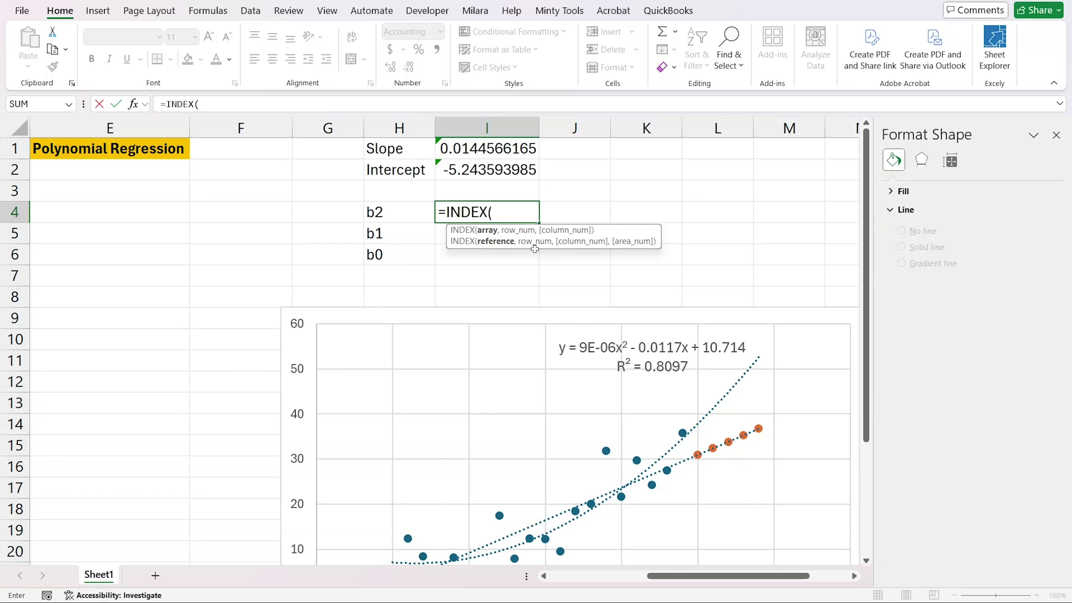
pyautogui.write('linest(')
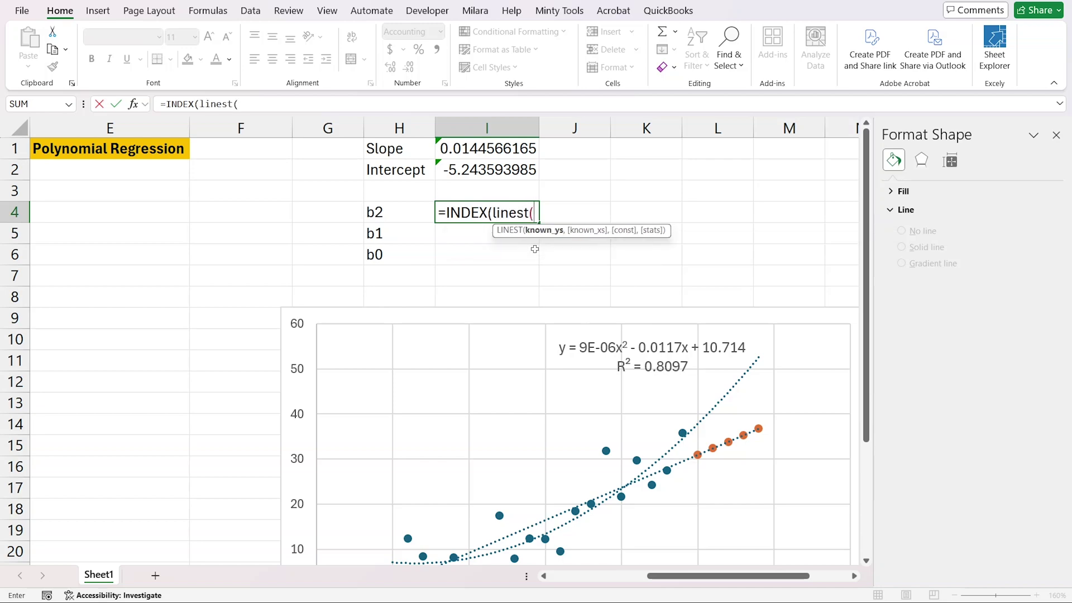
pyautogui.hscroll(-4, 337, 303)
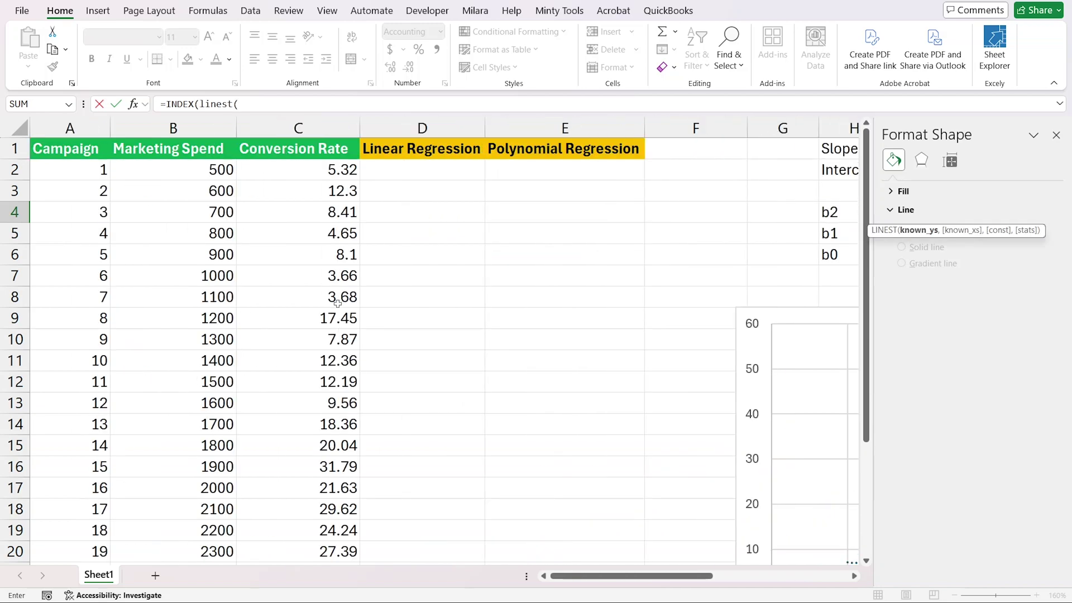
pyautogui.click(313, 174)
pyautogui.hotkey('ctrl', 'shift', 'Down')
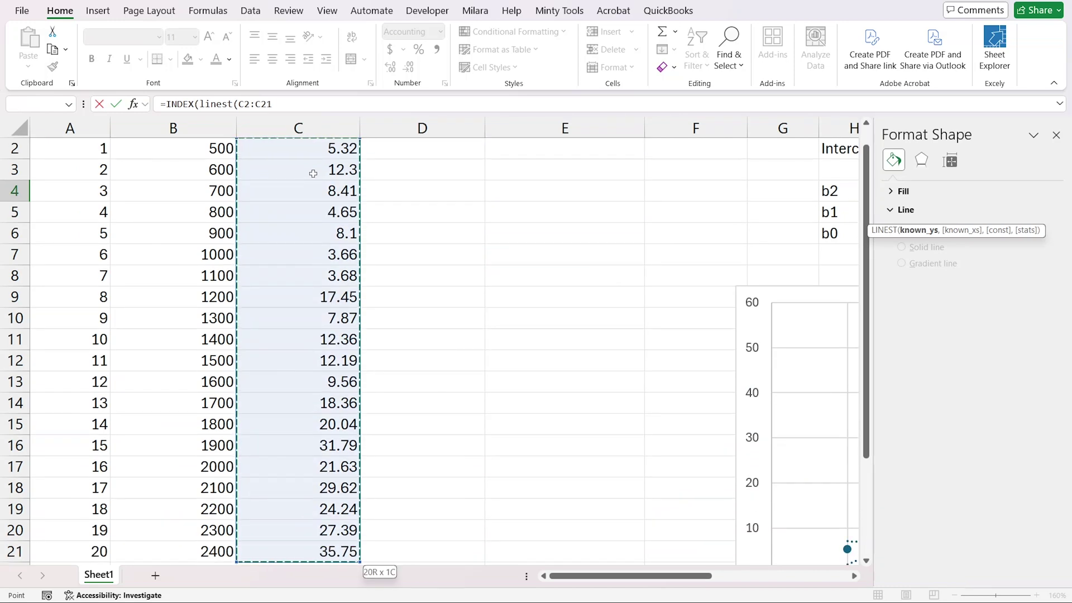
pyautogui.write(',')
# - Complete the b2 formula with marketing spend B2:B21^{1,2} as the known x values and 1 as the INDEX row number
pyautogui.scroll(1, 241, 218)
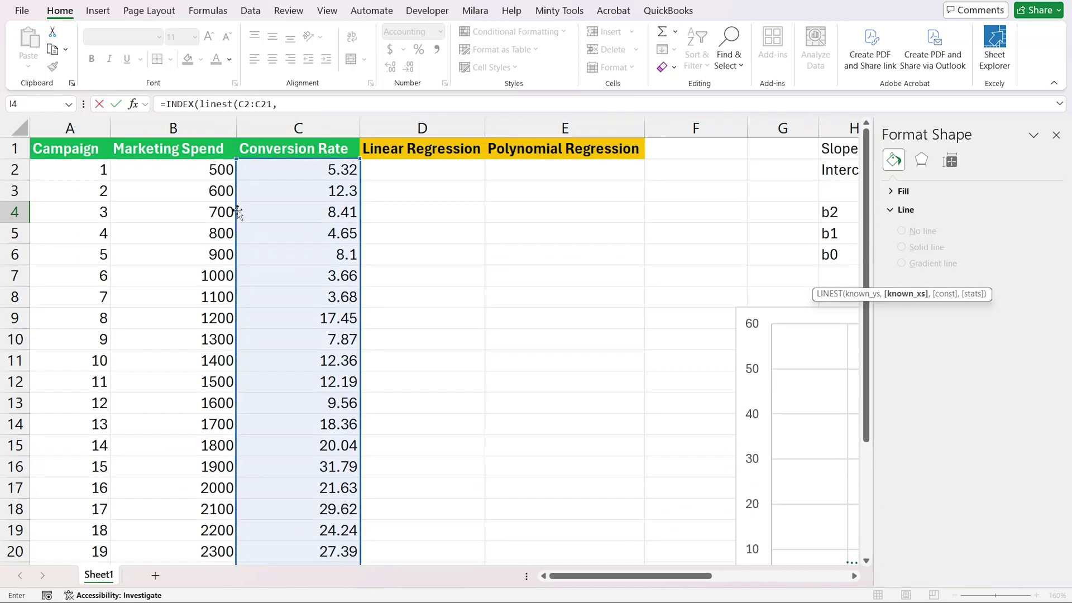
pyautogui.moveTo(214, 173); pyautogui.dragTo(214, 511)
pyautogui.scroll(-3, 251, 496)
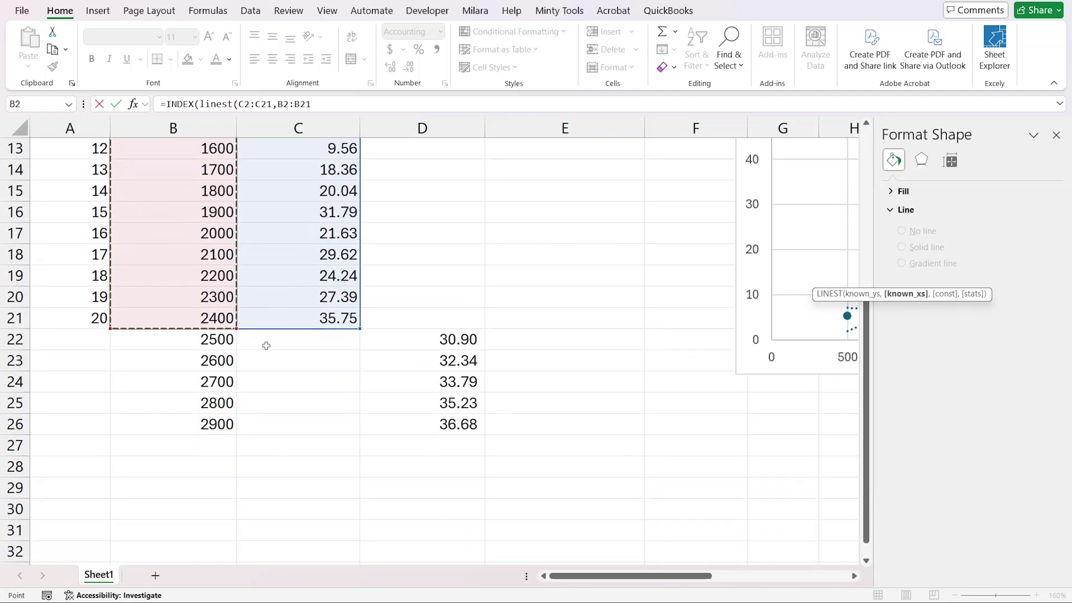
pyautogui.scroll(1, 260, 366)
pyautogui.scroll(3, 627, 491)
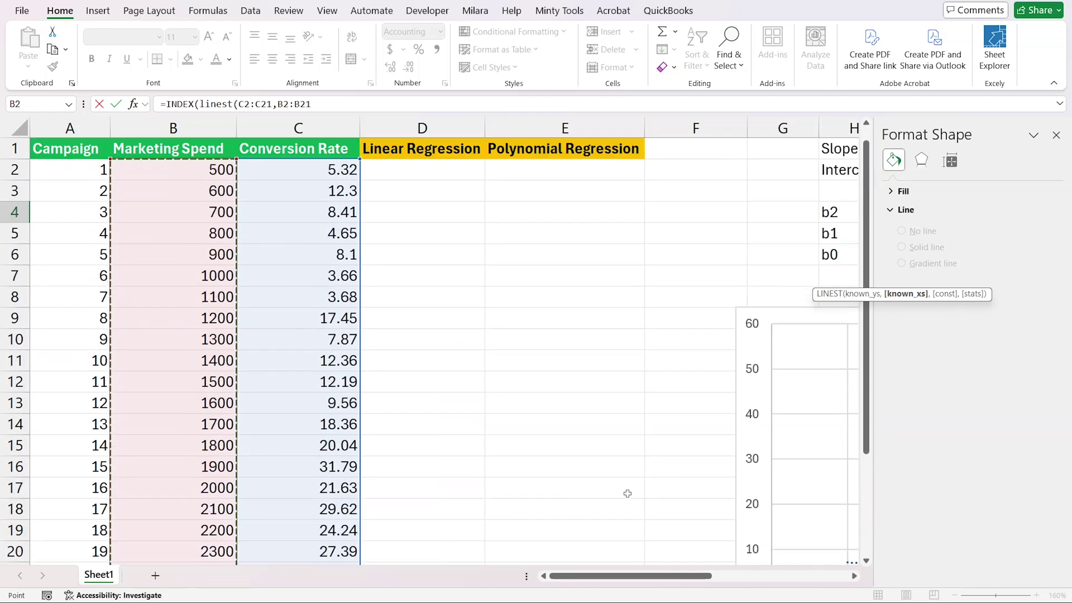
pyautogui.hscroll(2, 568, 352)
pyautogui.hscroll(-2, 561, 344)
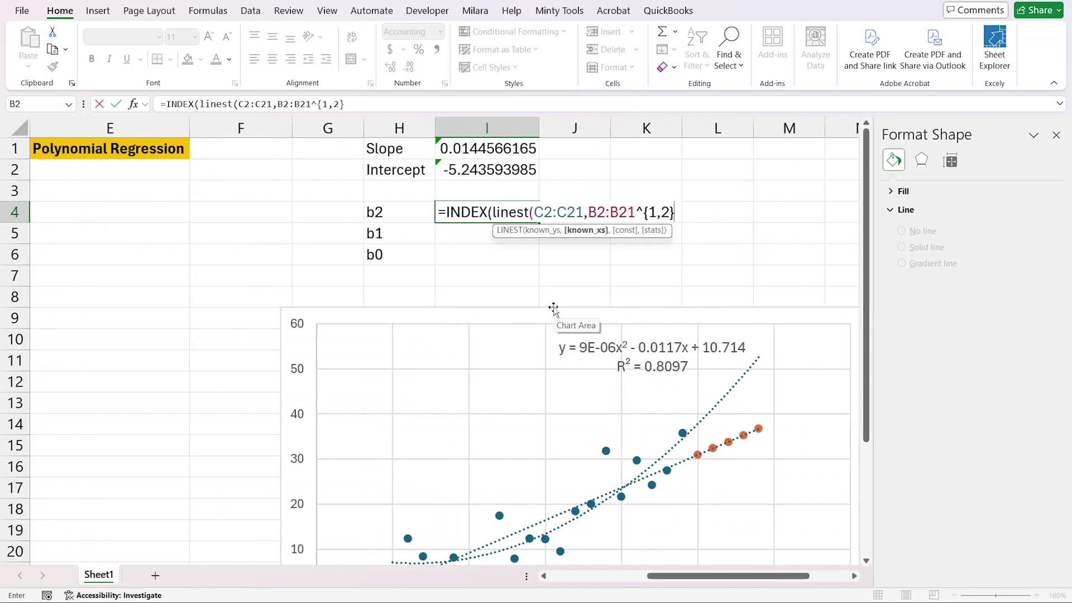
pyautogui.write('),1')
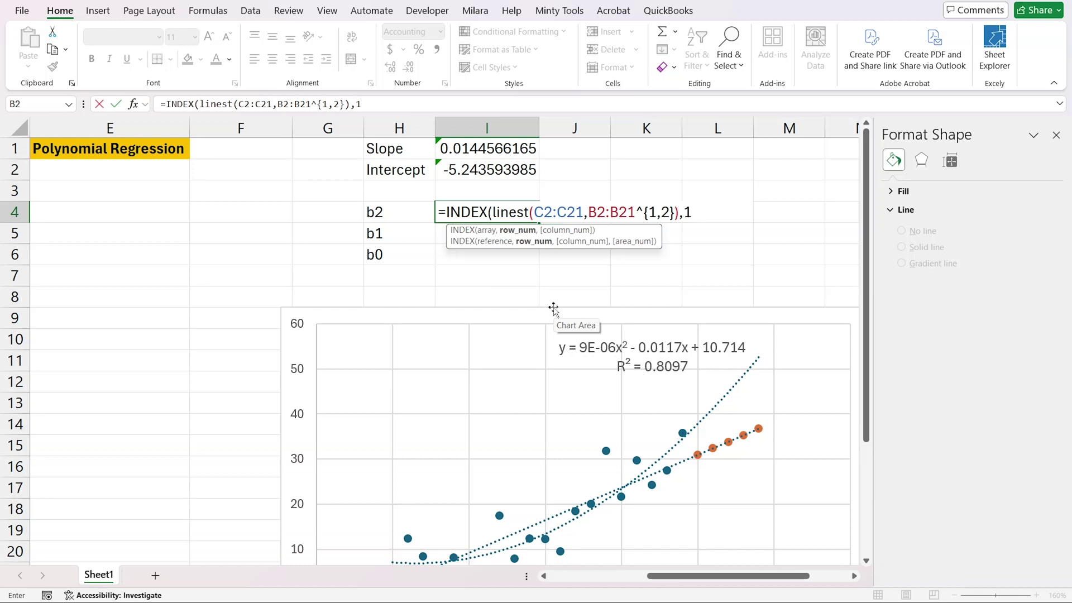
pyautogui.write(')')
pyautogui.press('Return')
# - Increase the displayed precision of the b2 coefficient in I4 to eleven decimal places
pyautogui.press('Up')
pyautogui.click(394, 71)
pyautogui.click(393, 71)
pyautogui.click(394, 71)
pyautogui.click(393, 71)
pyautogui.click(394, 72)
pyautogui.click(393, 72)
pyautogui.click(394, 71)
pyautogui.click(393, 71)
pyautogui.click(393, 71)
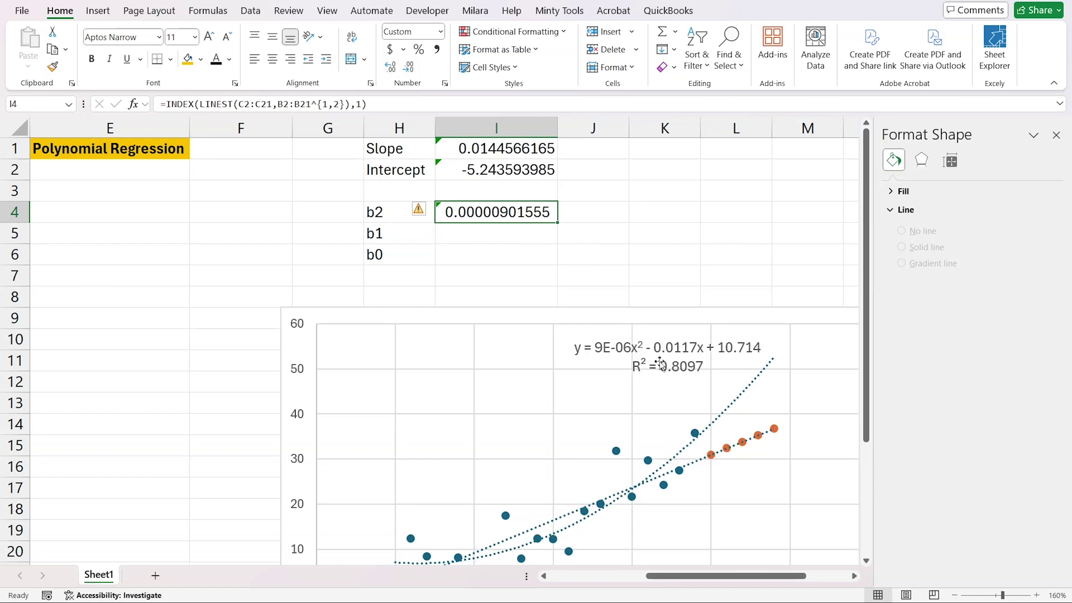
# - Copy the formula text from the b2 cell I4, leaving that cell unedited
pyautogui.click(469, 233)
pyautogui.click(518, 216)
pyautogui.doubleClick(518, 216)
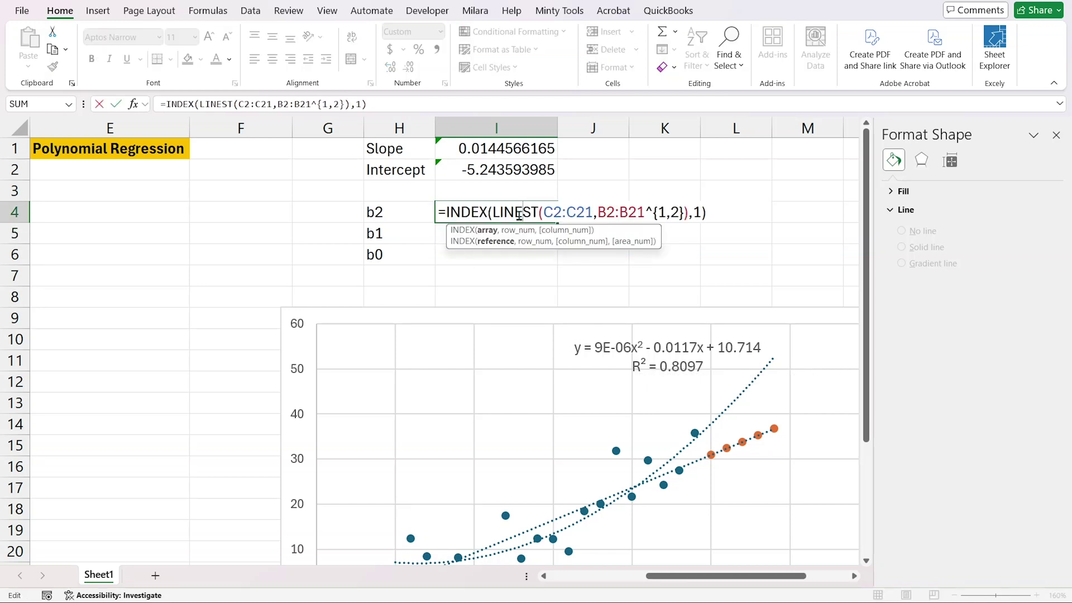
pyautogui.press('Escape')
pyautogui.press('Down')
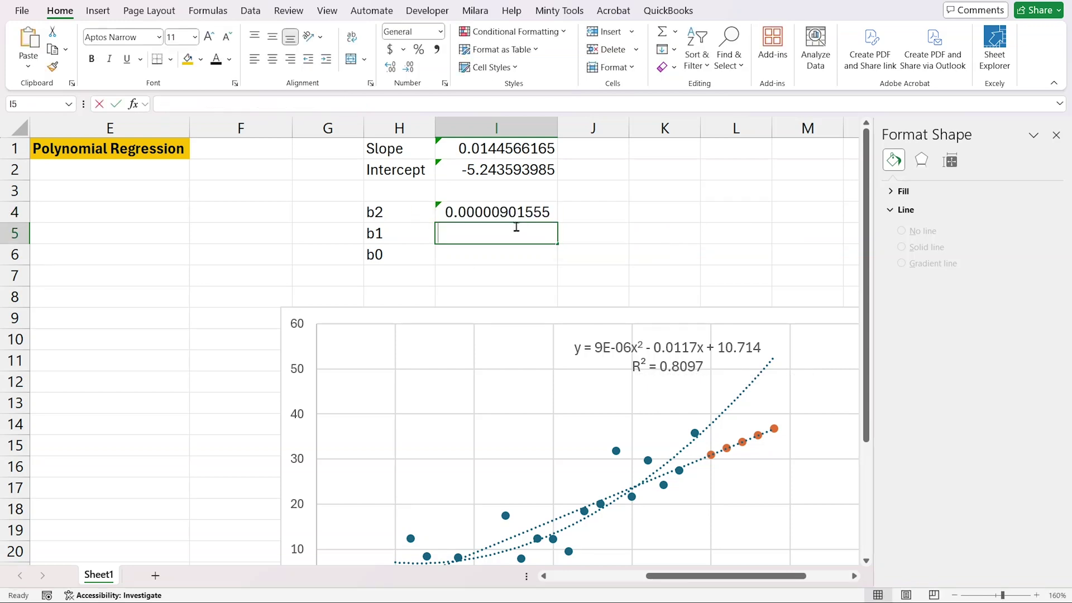
# - Enter =INDEX(LINEST(C2:C21,B2:B21^{1,2}),1,2) in I5 for b1 by reusing the b2 formula with column number 2
pyautogui.hotkey('ctrl', "'")
pyautogui.press('Left')
pyautogui.press('Right')
pyautogui.press('F2')
pyautogui.press('Left')
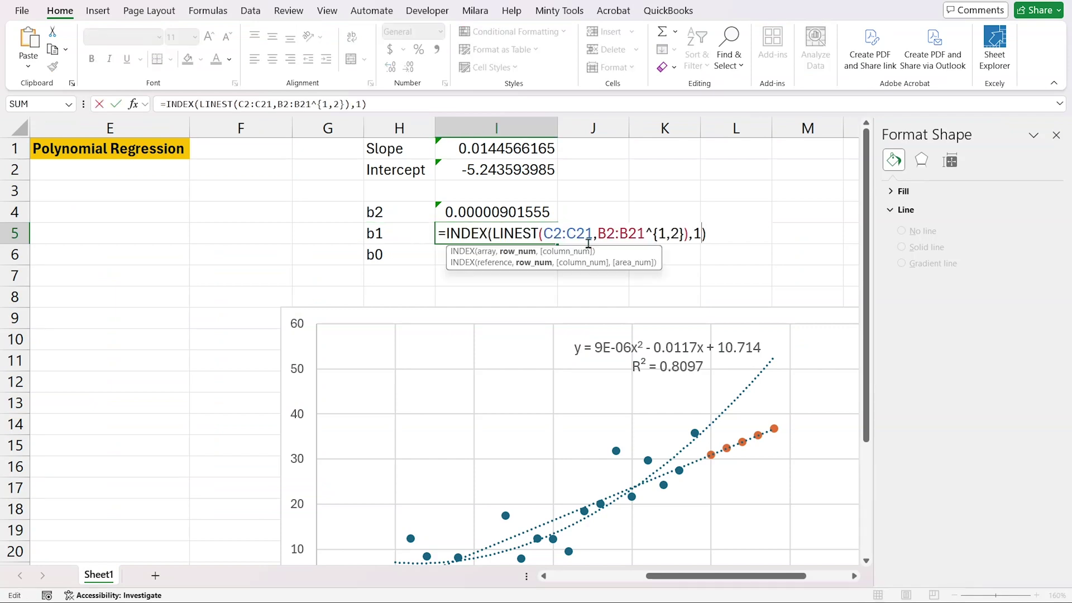
pyautogui.write(',2')
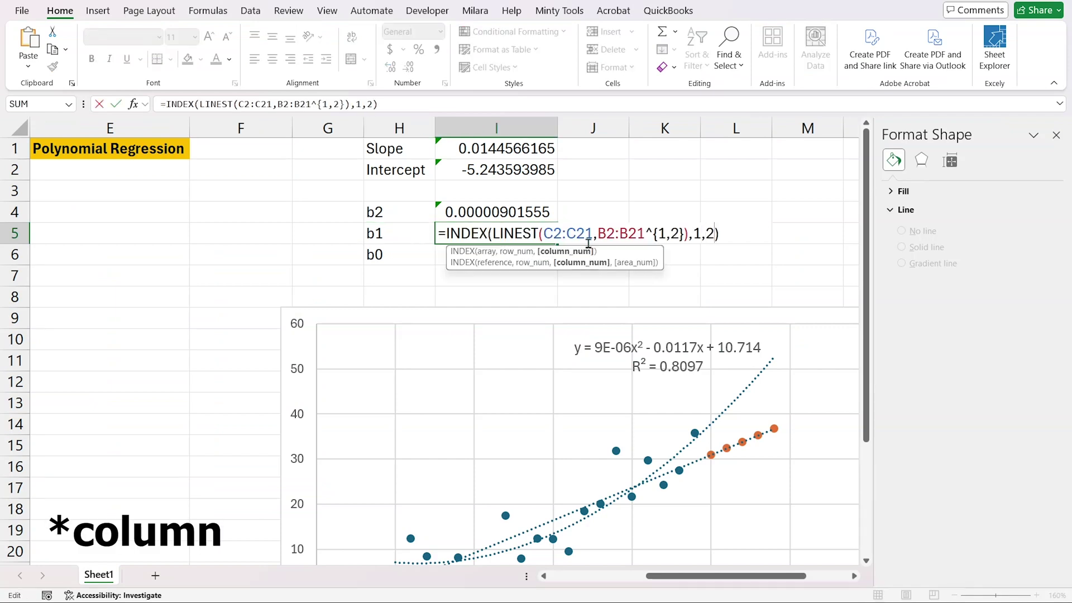
pyautogui.press('Return')
pyautogui.press('Up')
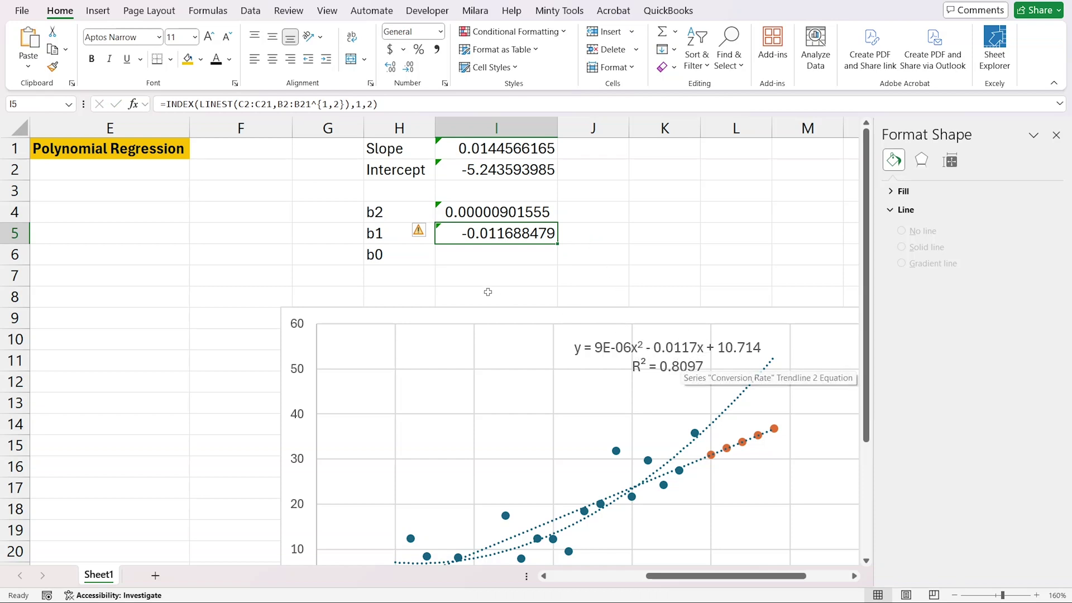
# - Enter =INDEX(LINEST(C2:C21,B2:B21^{1,2}),1,3) in I6 for b0 by reusing the b2 formula with column number 3
pyautogui.click(496, 255)
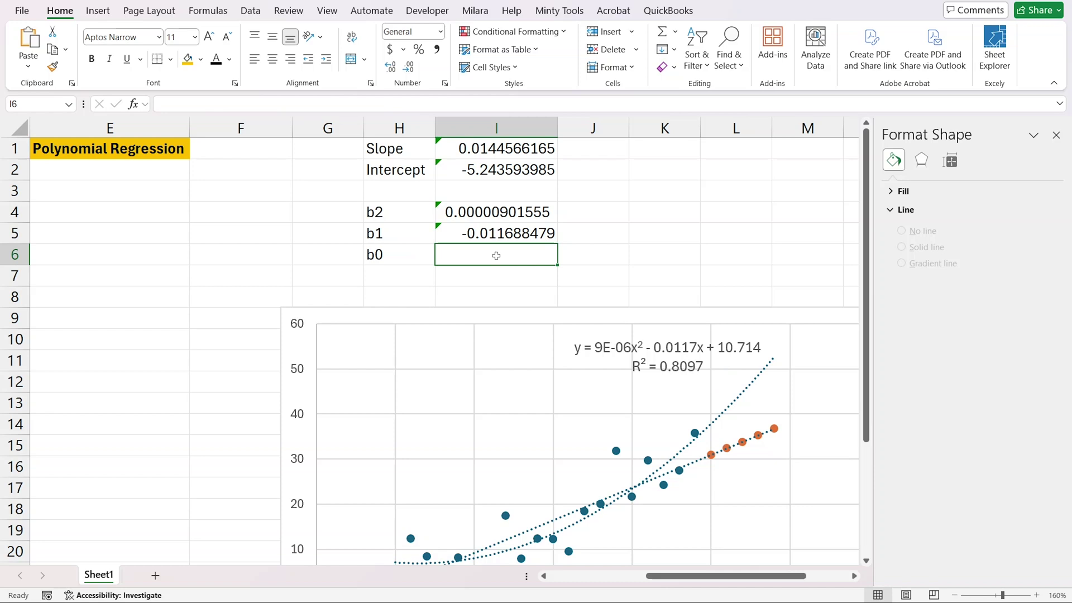
pyautogui.doubleClick(496, 255)
pyautogui.write('=INDEX(LINEST(C2:C21,B2:B21^{1,2}),1)')
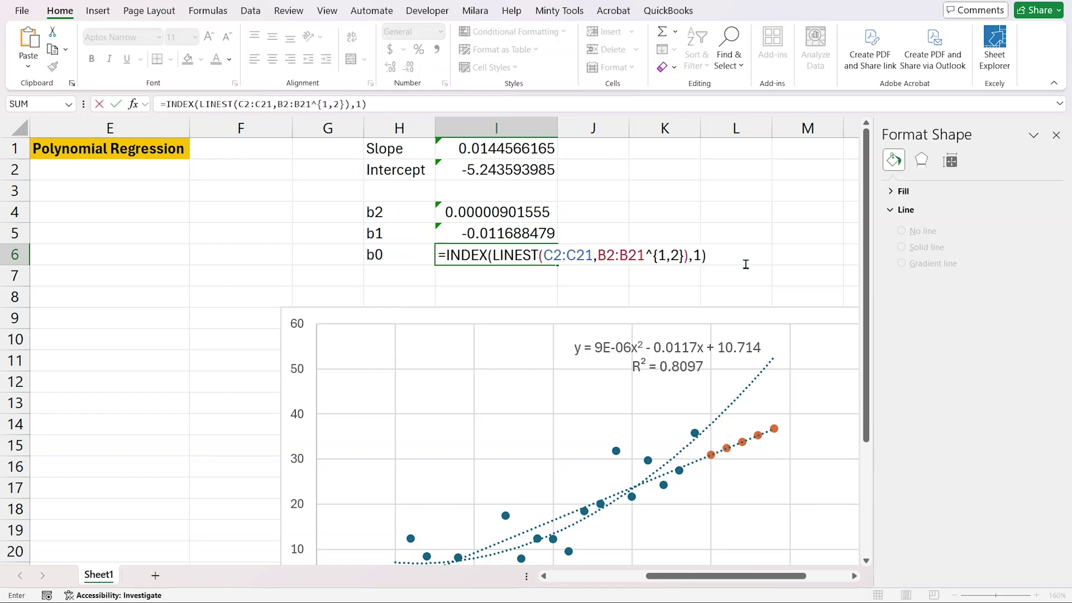
pyautogui.press('Left')
pyautogui.press('Right')
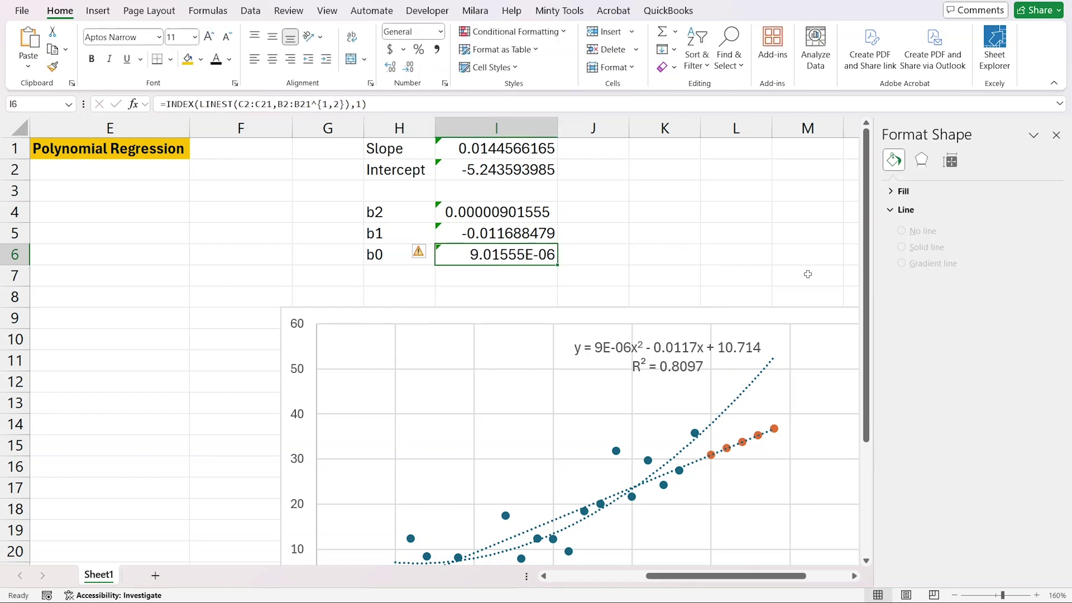
pyautogui.press('F2')
pyautogui.press('Left')
pyautogui.write(',3')
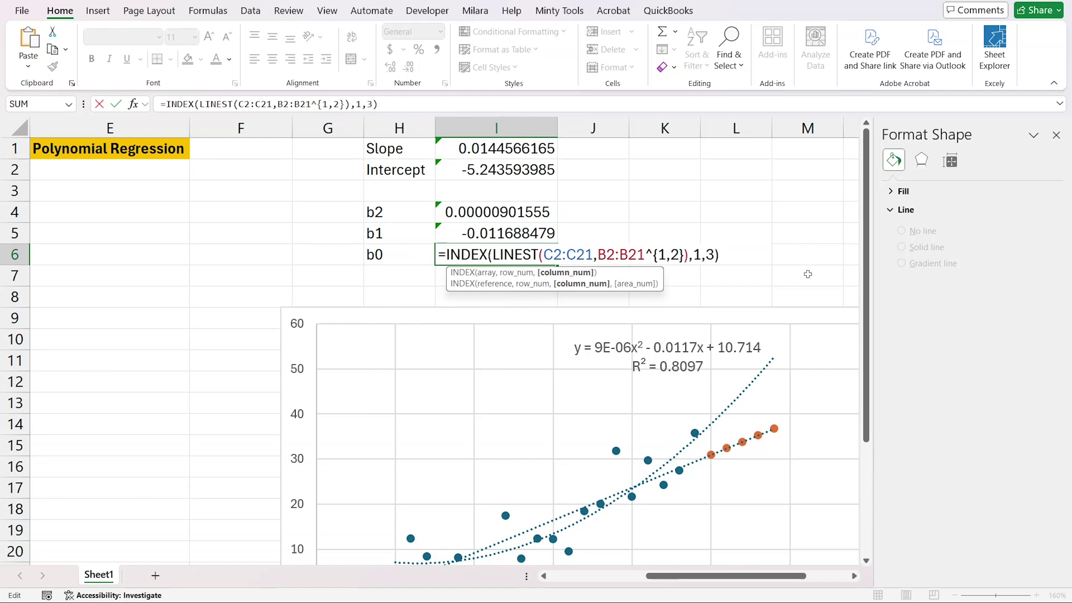
pyautogui.hotkey('ctrl', 'Return')
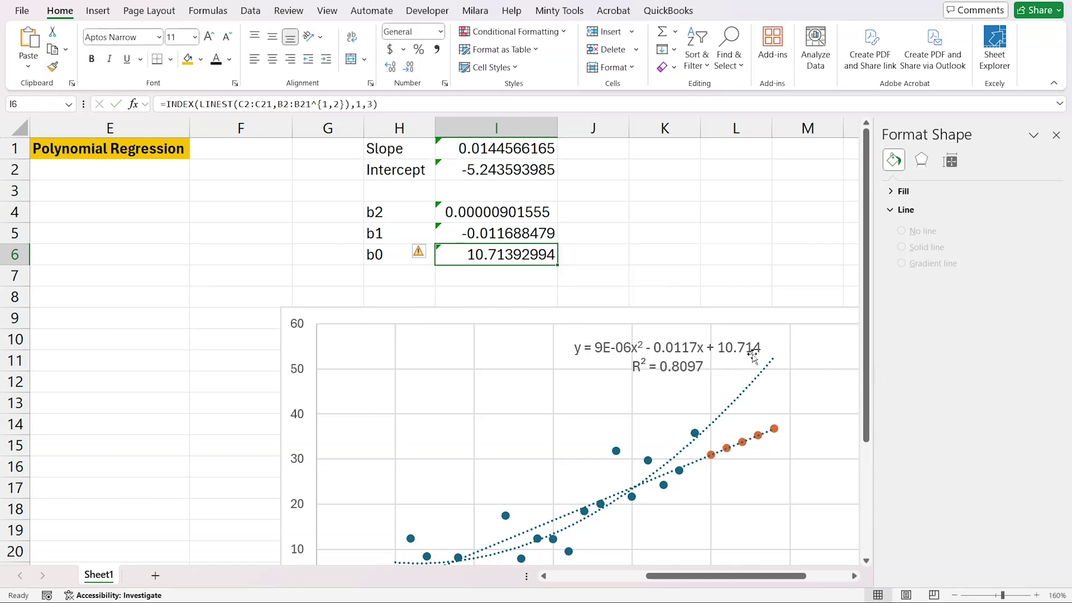
pyautogui.hscroll(-3, 675, 241)
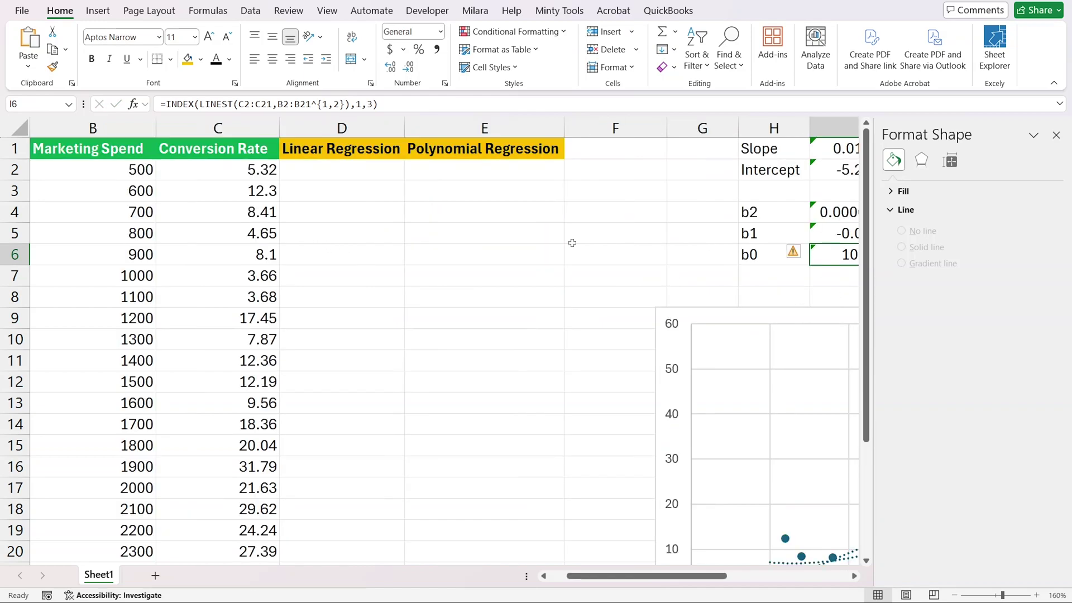
pyautogui.scroll(-3, 453, 413)
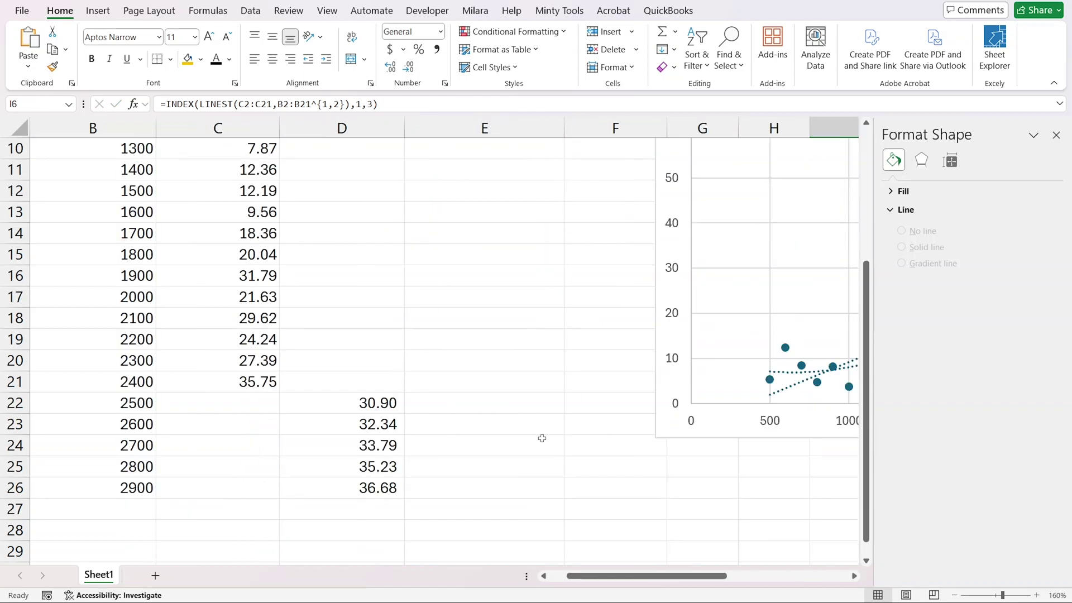
pyautogui.scroll(3, 506, 450)
pyautogui.hscroll(3, 743, 298)
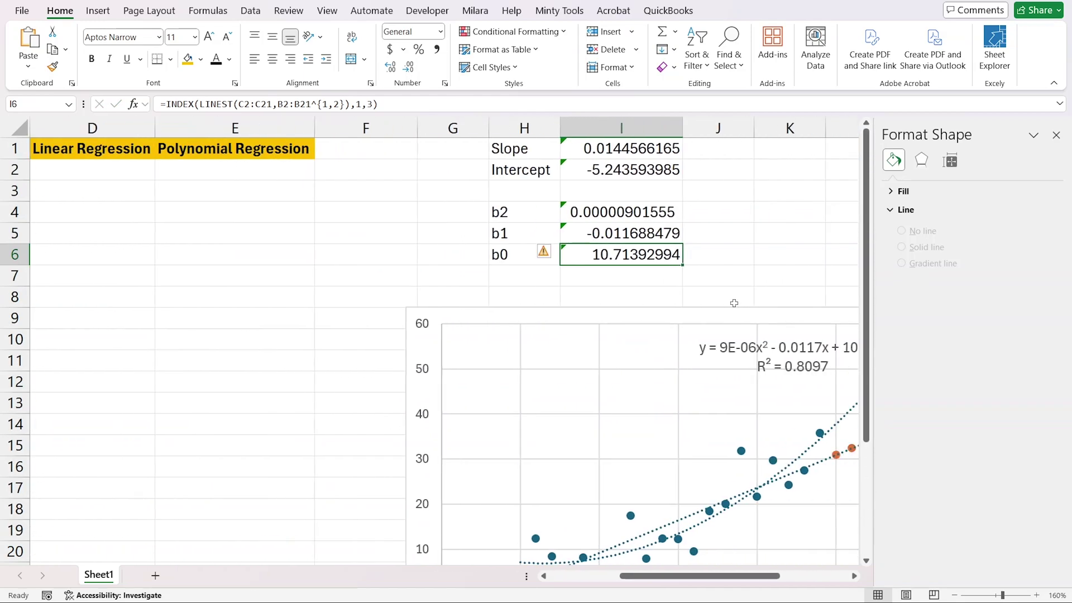
pyautogui.hscroll(2, 678, 316)
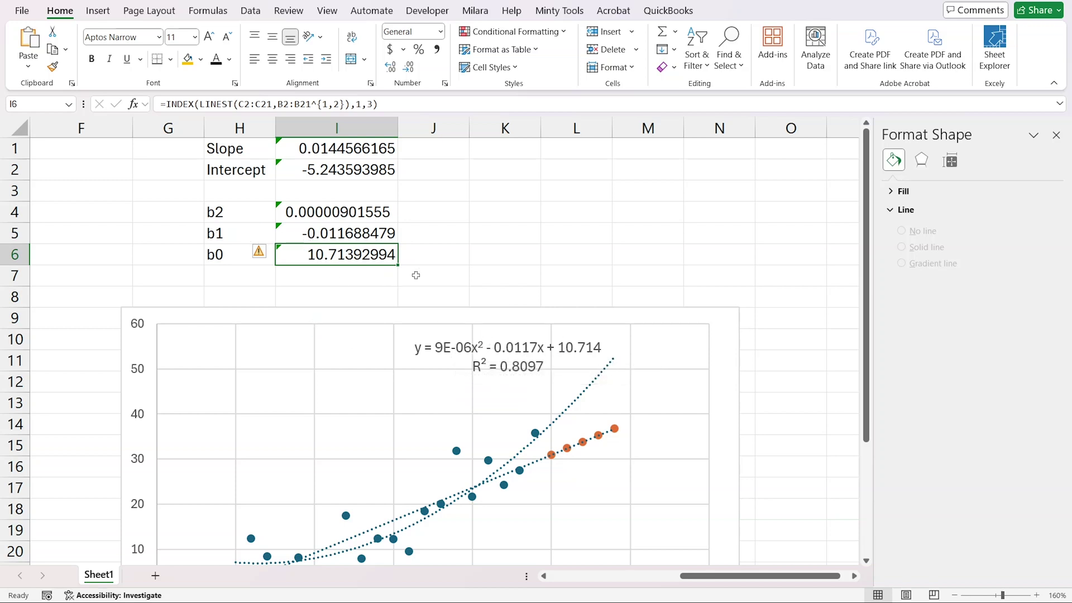
# - Begin the polynomial prediction in E22 with the b2 term, =I4*B22^2, using the 2500 marketing spend
pyautogui.hscroll(-3, 304, 361)
pyautogui.scroll(-4, 355, 400)
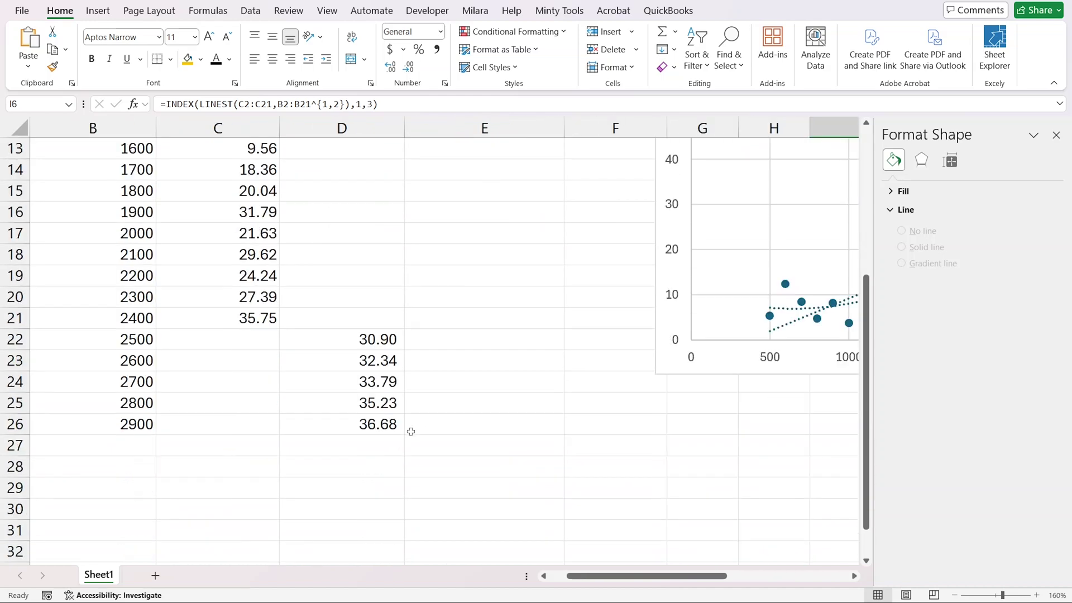
pyautogui.click(454, 335)
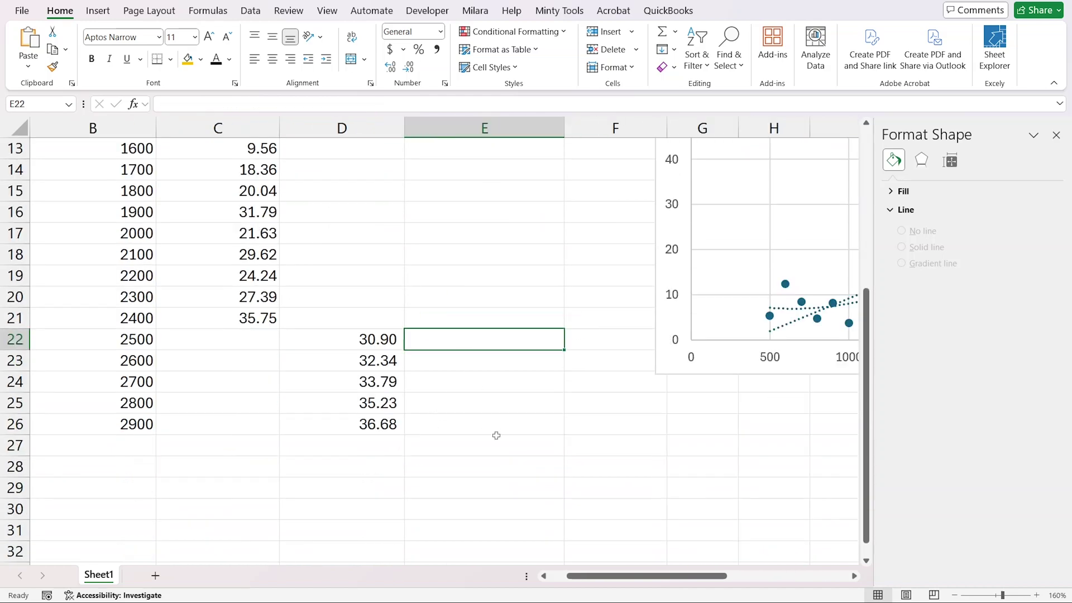
pyautogui.write('=')
pyautogui.scroll(4, 673, 481)
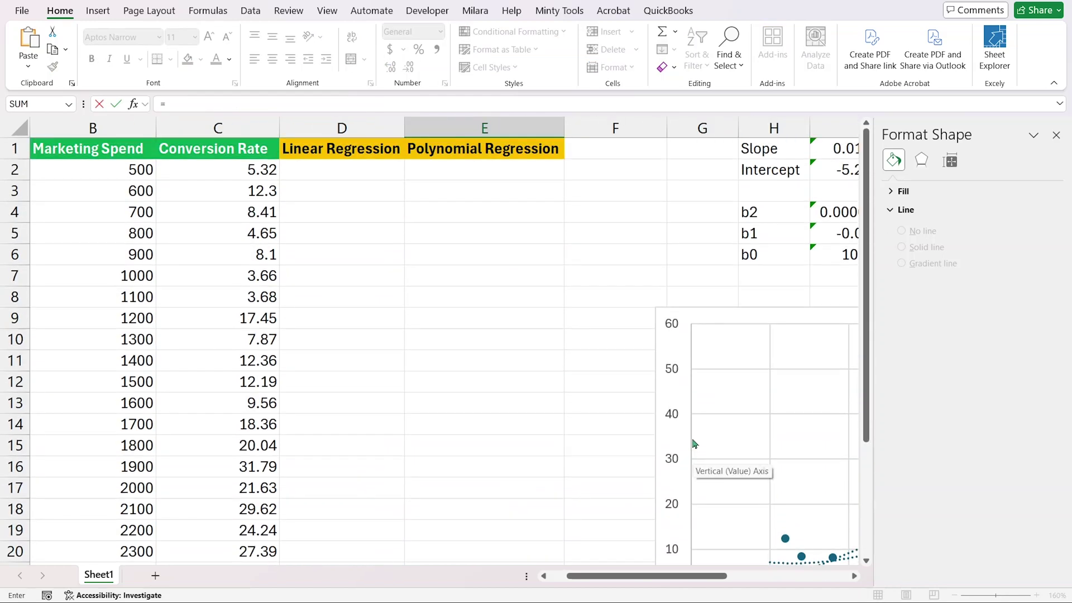
pyautogui.hscroll(2, 692, 441)
pyautogui.click(708, 217)
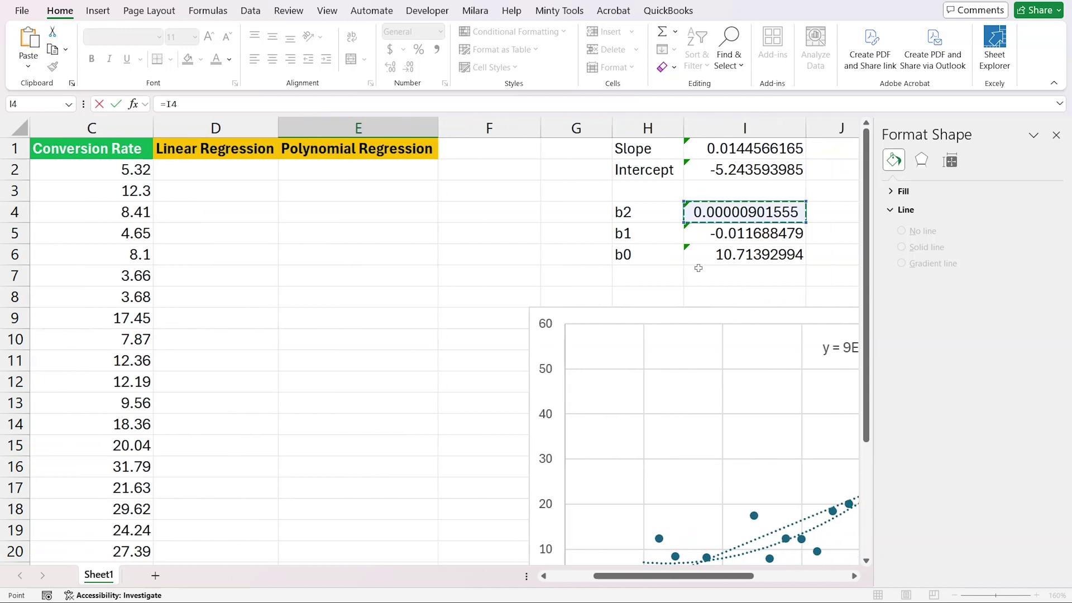
pyautogui.write('*')
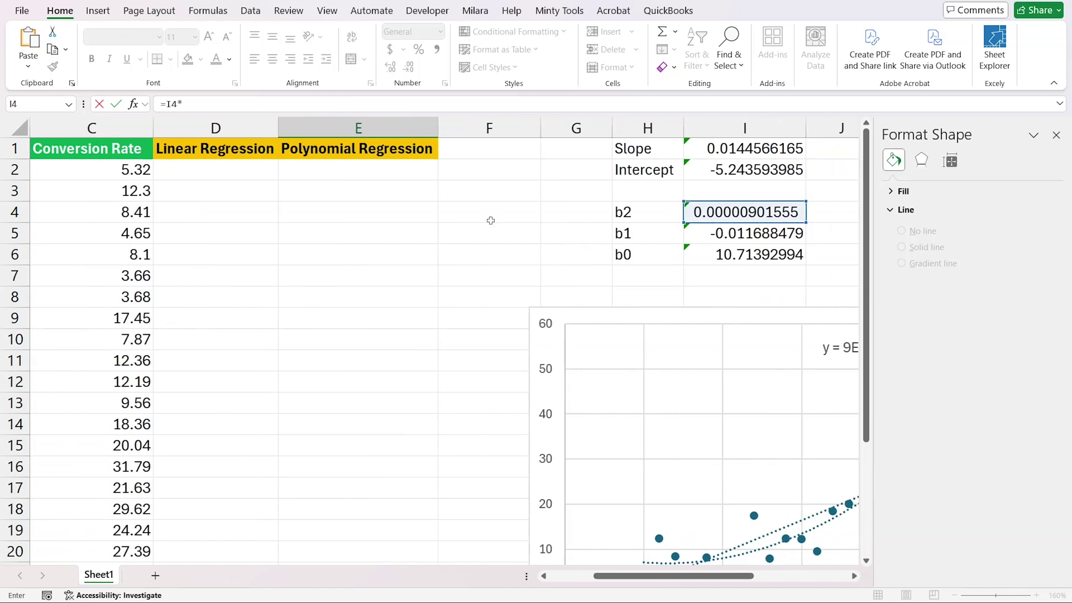
pyautogui.hscroll(-2, 247, 336)
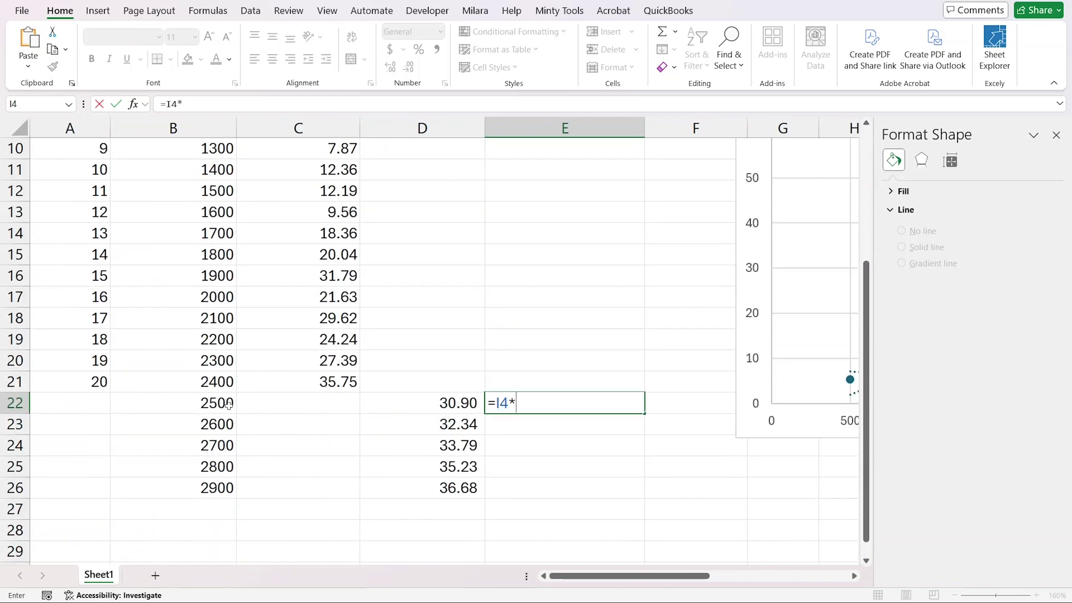
pyautogui.click(194, 407)
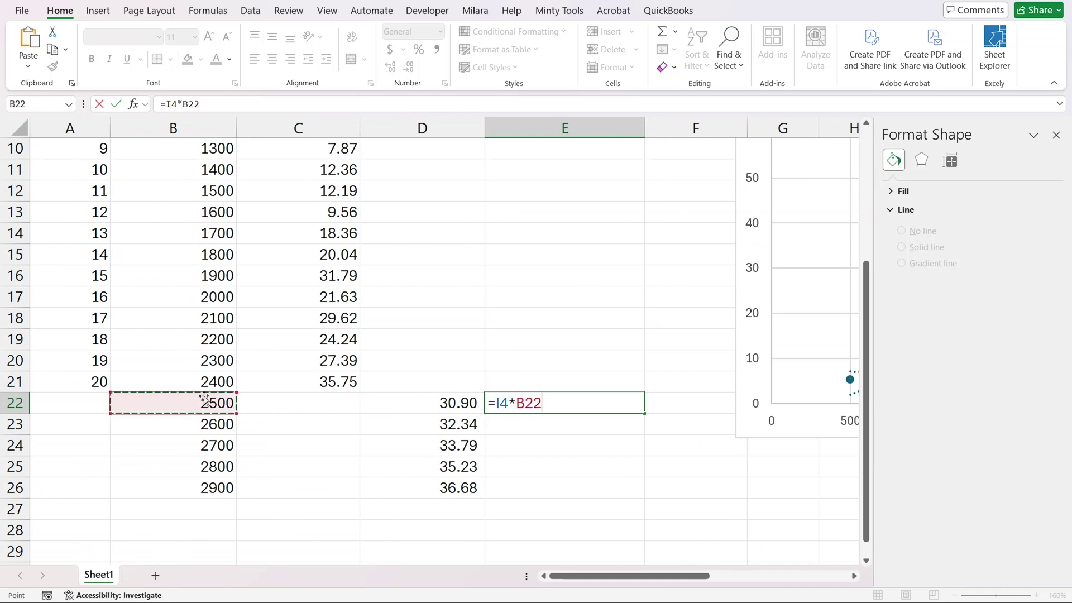
pyautogui.write('^2')
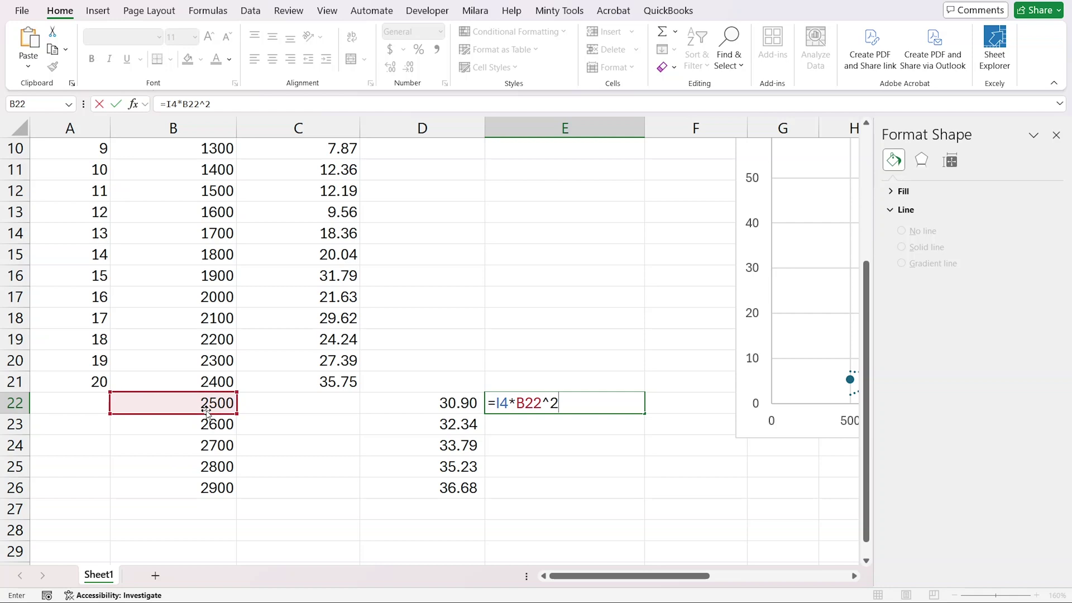
# - Add the b1 term +I5*B22 to the polynomial formula in E22
pyautogui.scroll(3, 641, 309)
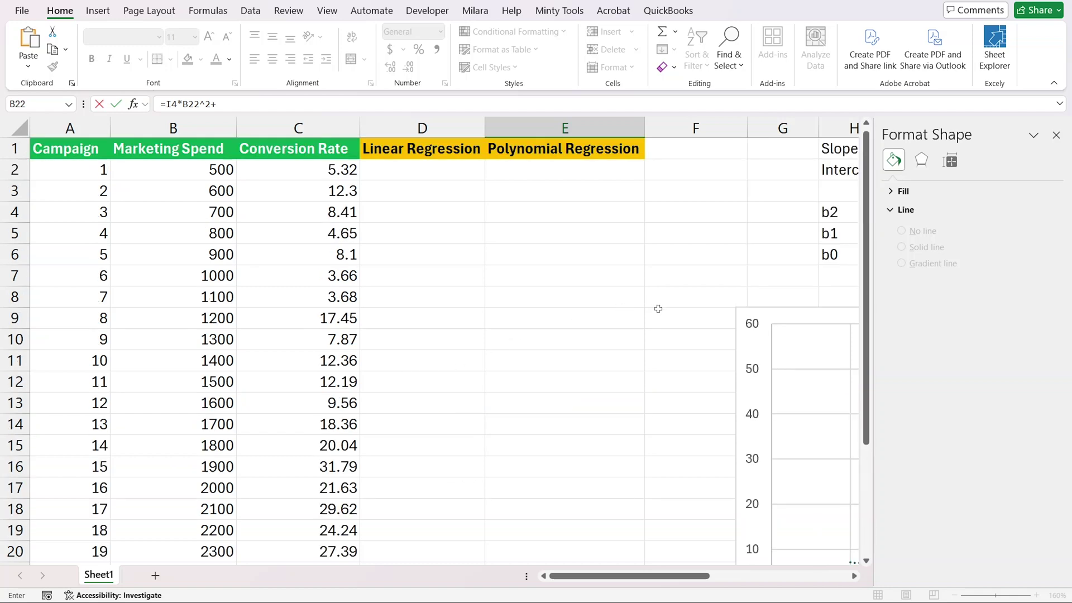
pyautogui.hscroll(2, 663, 307)
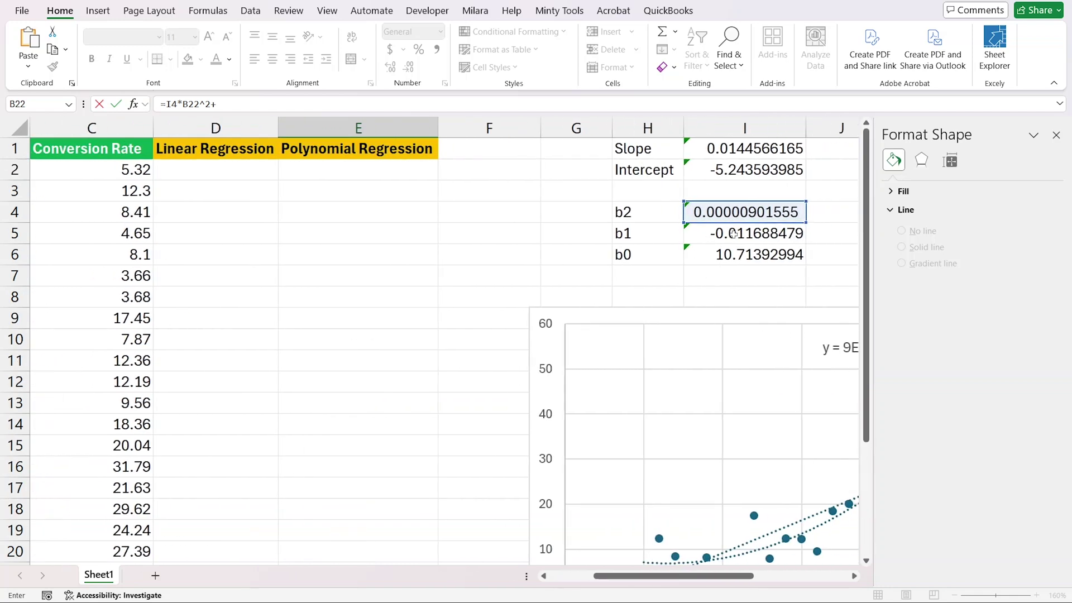
pyautogui.click(734, 233)
pyautogui.write('*')
pyautogui.hscroll(-2, 337, 363)
pyautogui.scroll(-3, 252, 391)
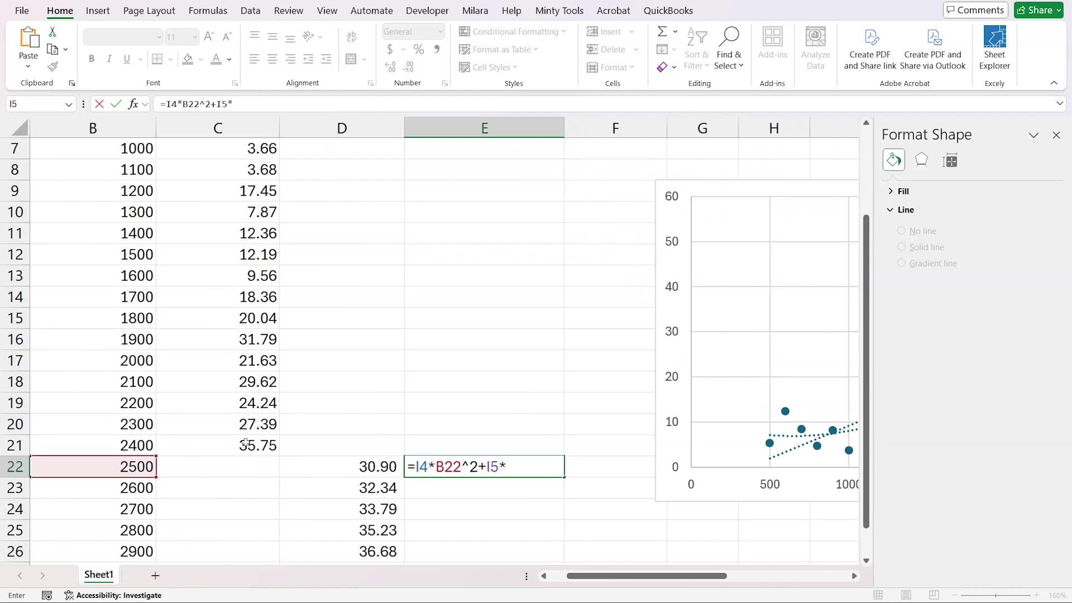
pyautogui.click(132, 405)
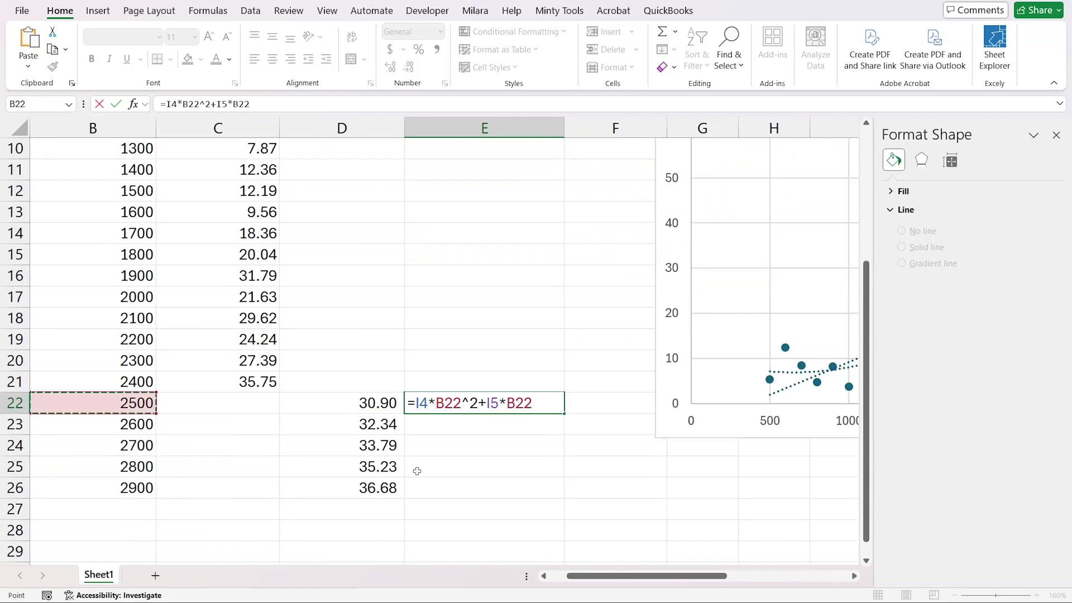
# - Add the b0 term and commit E22 as =I4*B22^2+I5*B22+I6
pyautogui.write('+')
pyautogui.scroll(3, 804, 285)
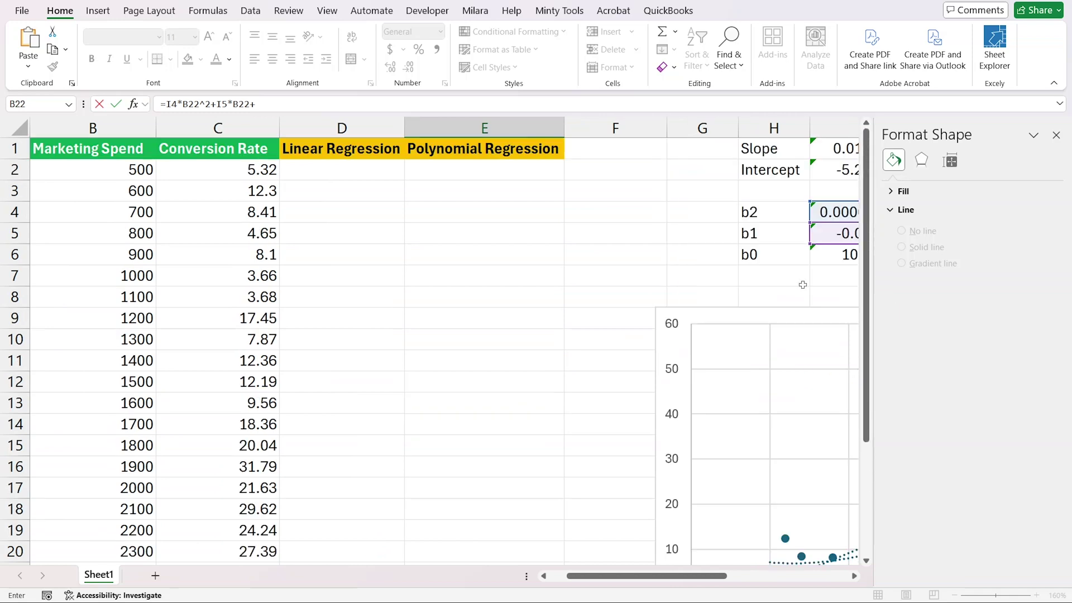
pyautogui.hscroll(2, 772, 296)
pyautogui.click(729, 258)
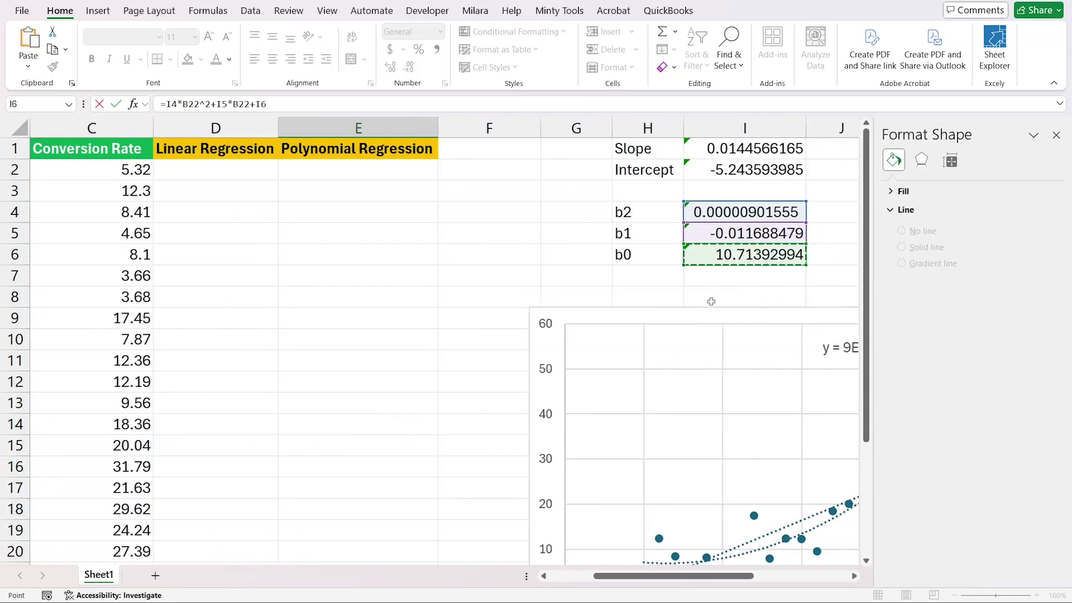
pyautogui.press('Return')
# - Make the coefficient references in E22 absolute, giving =$I$4*B22^2+$I$5*B22+$I$6
pyautogui.press('Up')
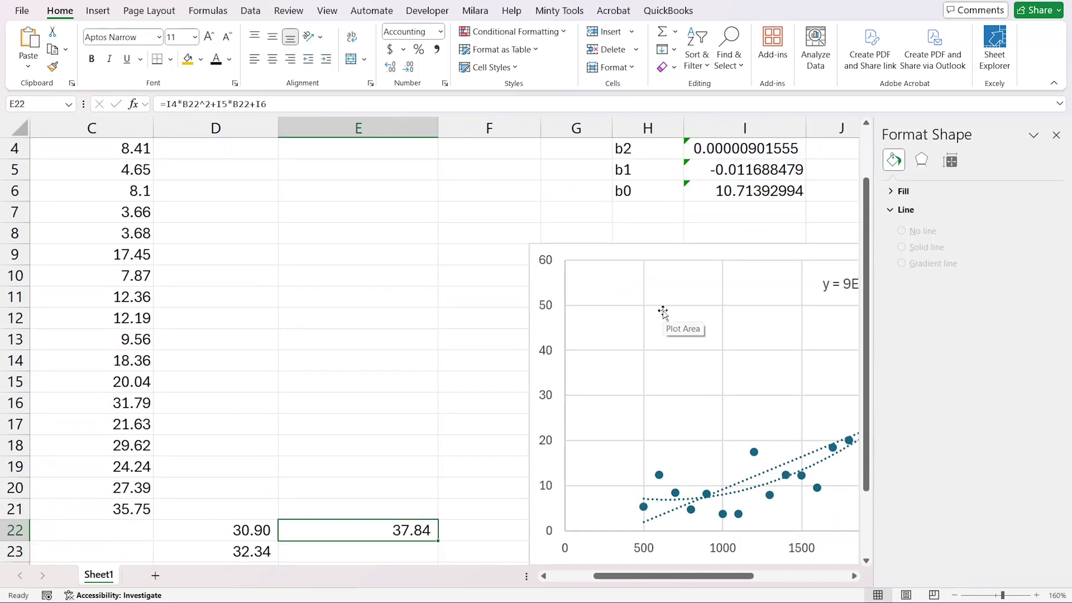
pyautogui.press('F2')
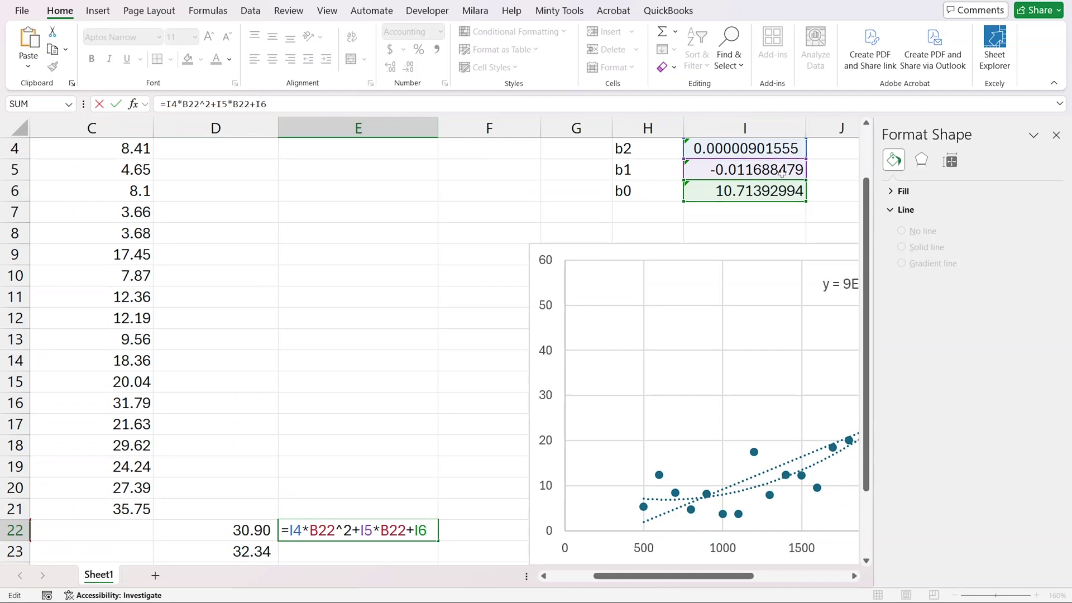
pyautogui.click(290, 529)
pyautogui.press('F4')
pyautogui.click(377, 528)
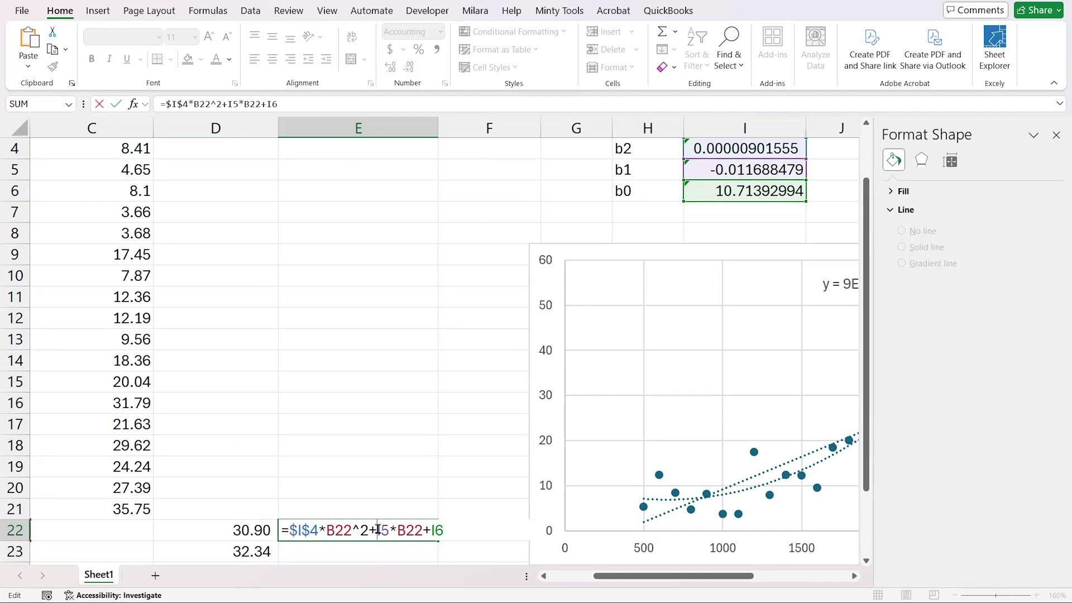
pyautogui.press('F4')
pyautogui.click(453, 529)
pyautogui.press('F4')
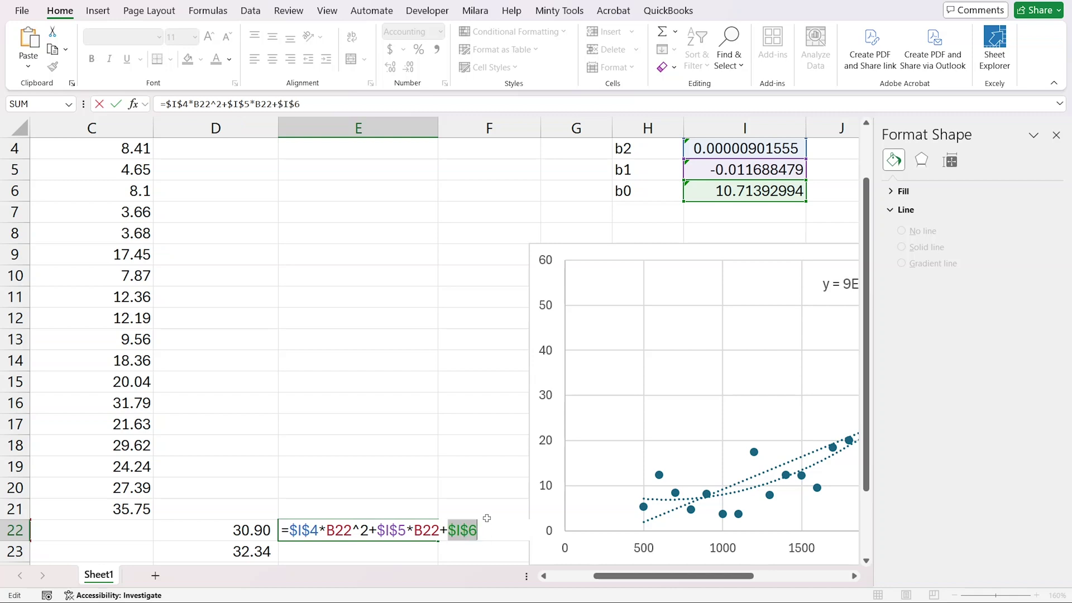
pyautogui.press('Return')
# - Fill the polynomial formula from E22 down through E26 for the remaining spend values
pyautogui.press('Up')
pyautogui.hotkey('shift', 'Down')
pyautogui.hotkey('shift', 'Down')
pyautogui.hotkey('shift', 'Down')
pyautogui.hotkey('shift', 'Down')
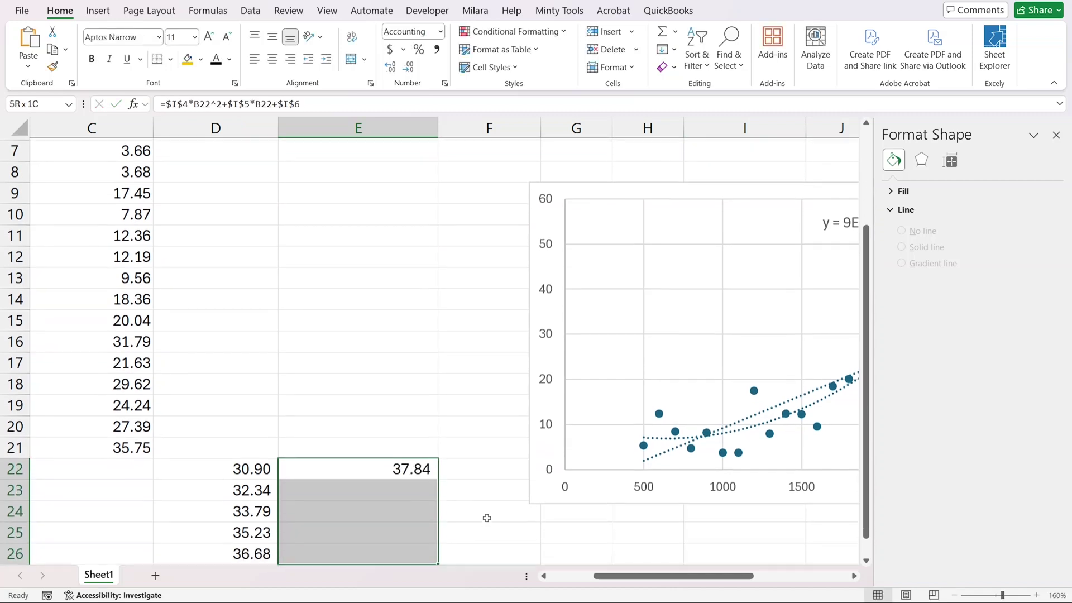
pyautogui.hotkey('ctrl', 'd')
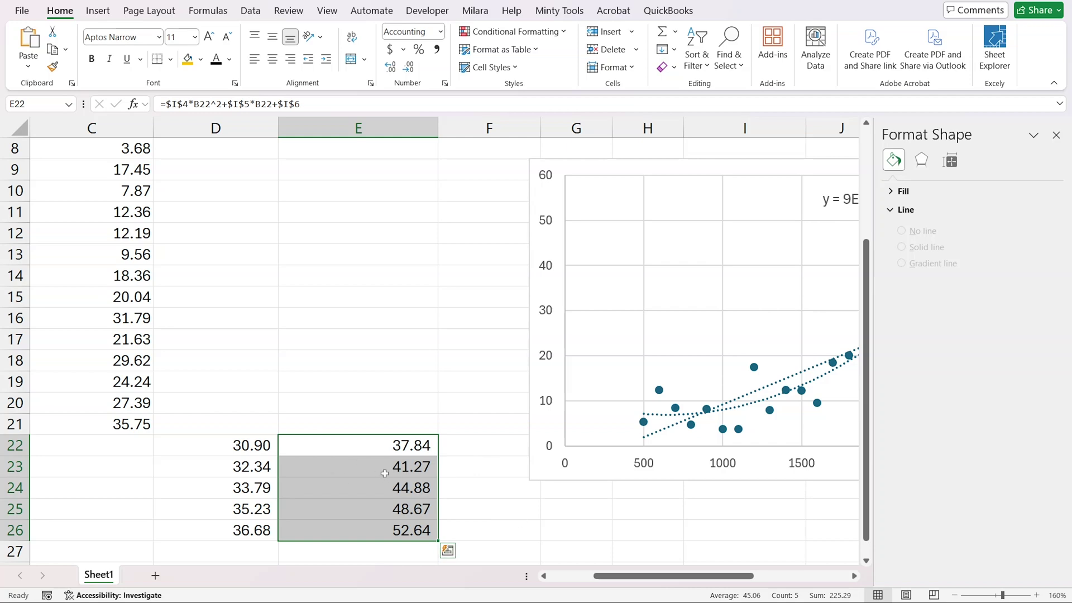
# - Compare the polynomial predictions in E22:E26 with the linear predictions in D22:D26 and the spend values in B22:B26
pyautogui.hscroll(-3, 391, 492)
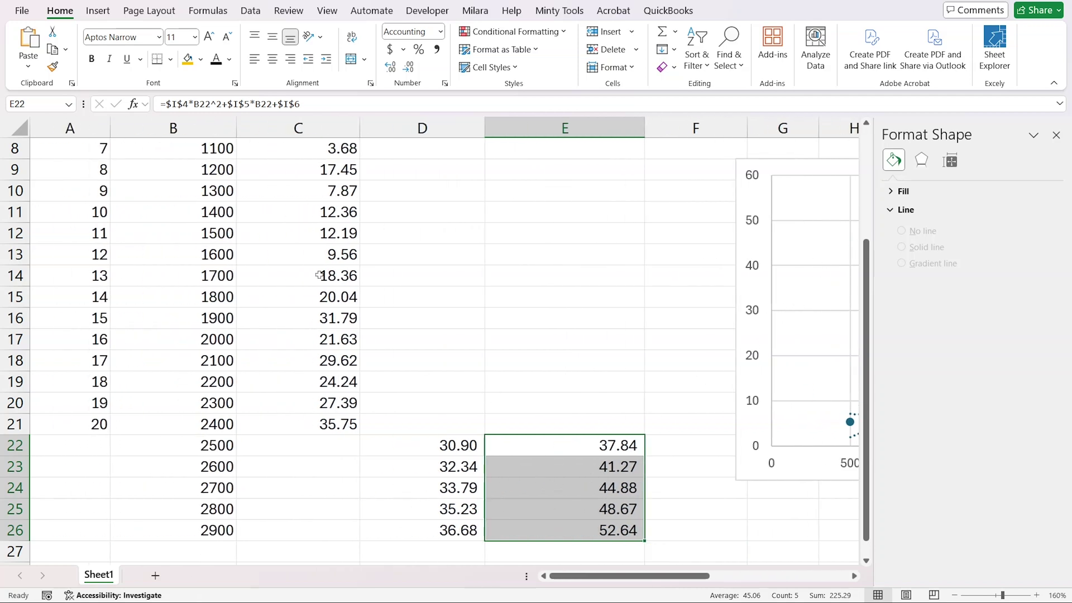
pyautogui.moveTo(586, 447); pyautogui.dragTo(525, 531)
pyautogui.moveTo(439, 445); pyautogui.dragTo(433, 531)
pyautogui.moveTo(214, 445); pyautogui.dragTo(214, 530)
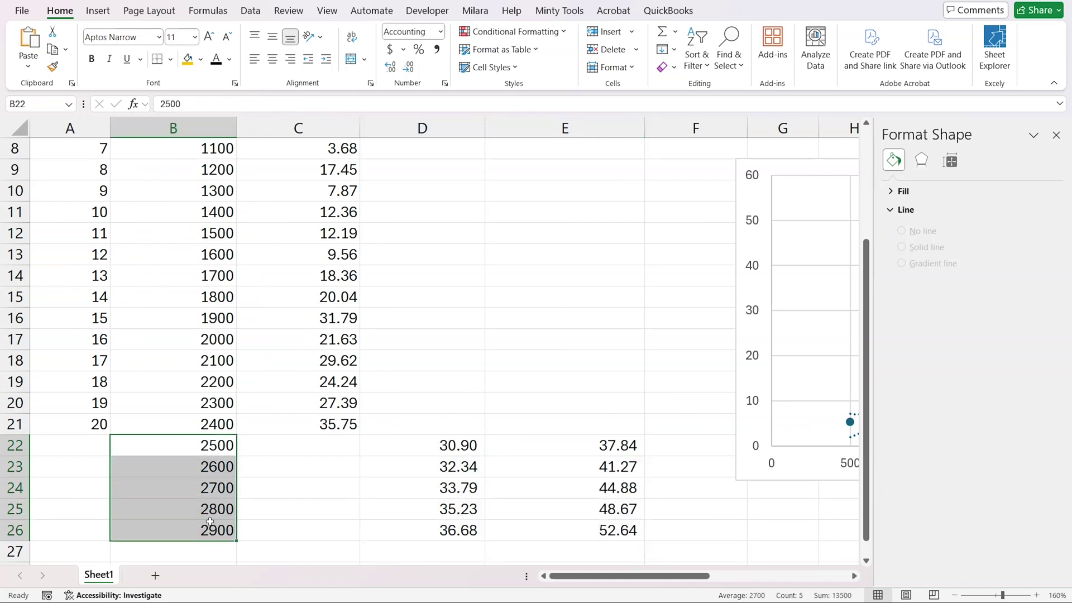
pyautogui.moveTo(402, 443); pyautogui.dragTo(399, 540)
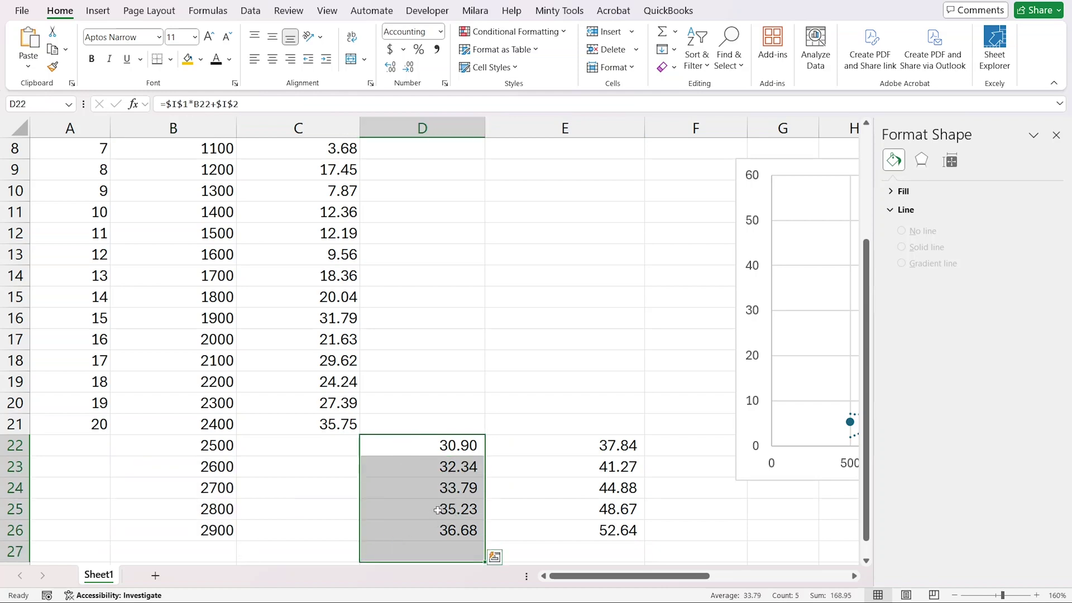
# - Extend the scatter chart's source data to column E, through row 26, to plot the Polynomial Regression predictions
pyautogui.hscroll(6, 598, 394)
pyautogui.hscroll(-2, 598, 395)
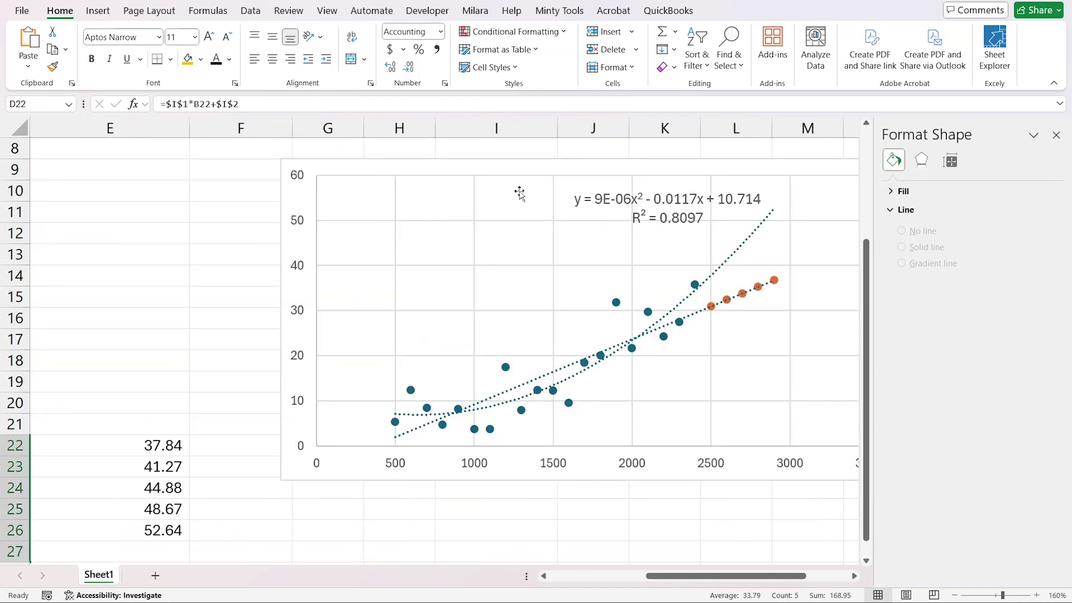
pyautogui.click(438, 163)
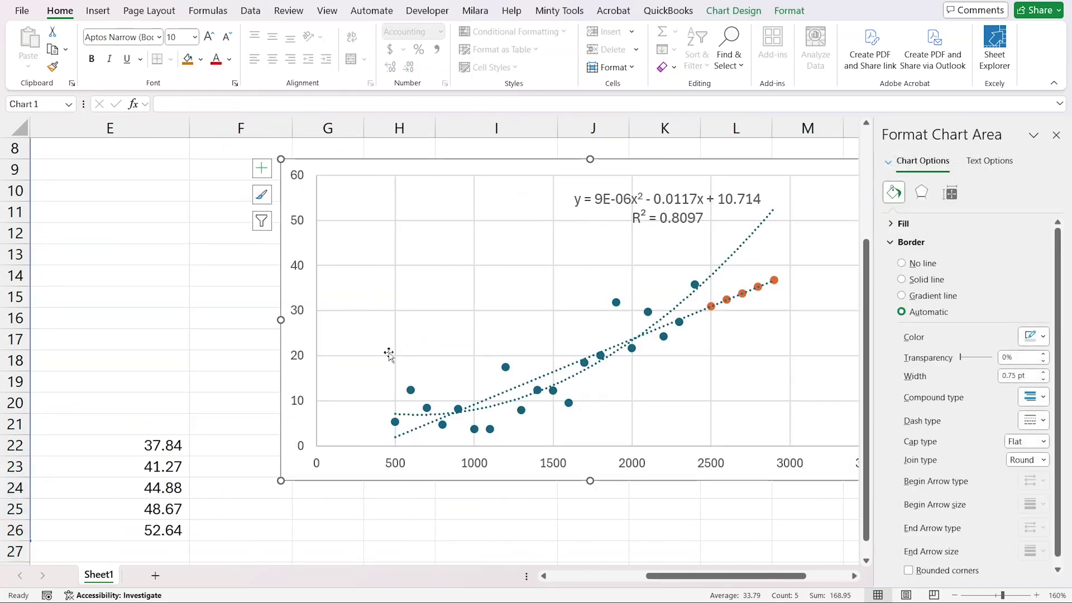
pyautogui.scroll(3, 192, 383)
pyautogui.hscroll(-4, 191, 383)
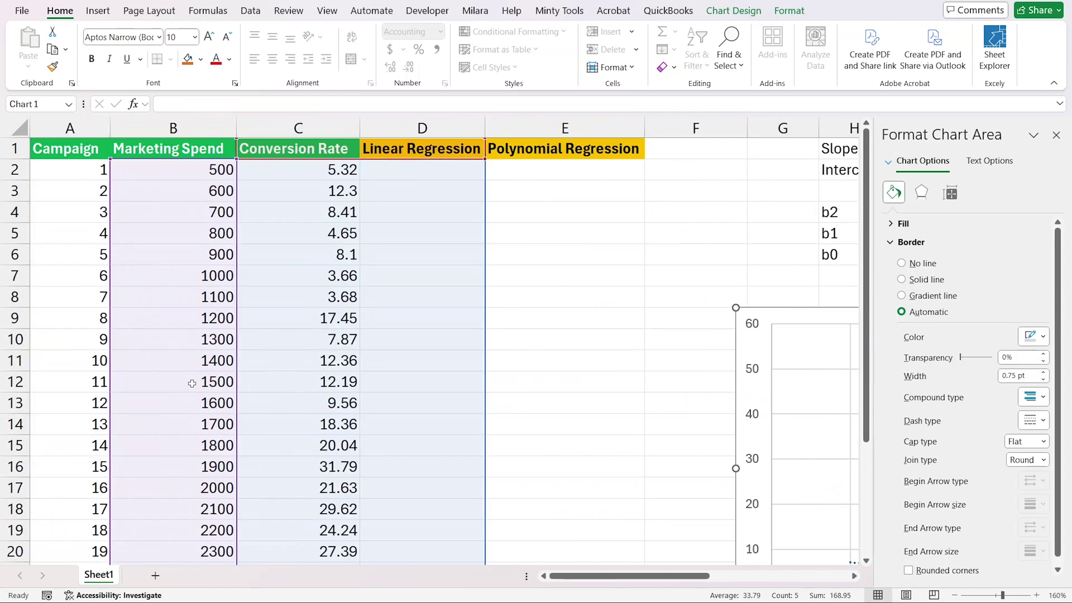
pyautogui.hscroll(3, 210, 378)
pyautogui.scroll(-4, 214, 406)
pyautogui.hscroll(-3, 214, 406)
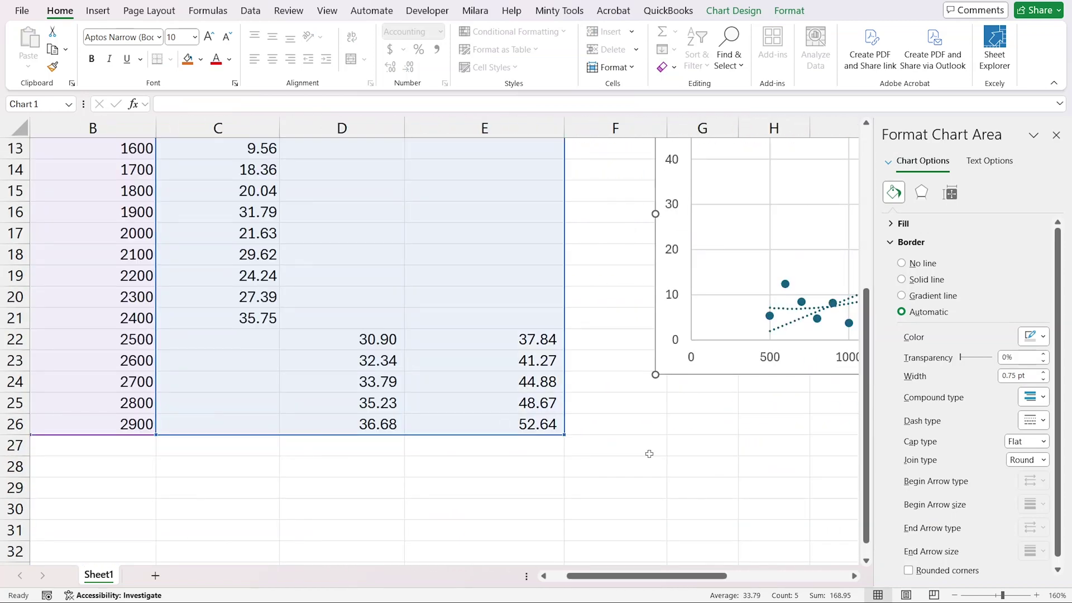
pyautogui.scroll(1, 648, 452)
pyautogui.hscroll(4, 648, 453)
pyautogui.scroll(3, 531, 444)
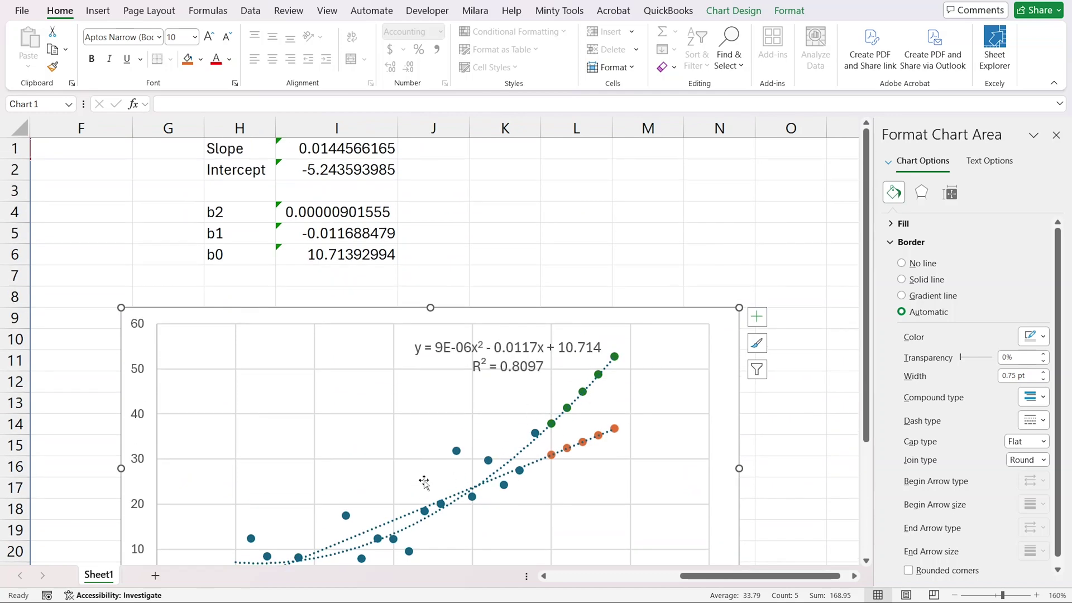
pyautogui.scroll(-2, 426, 479)
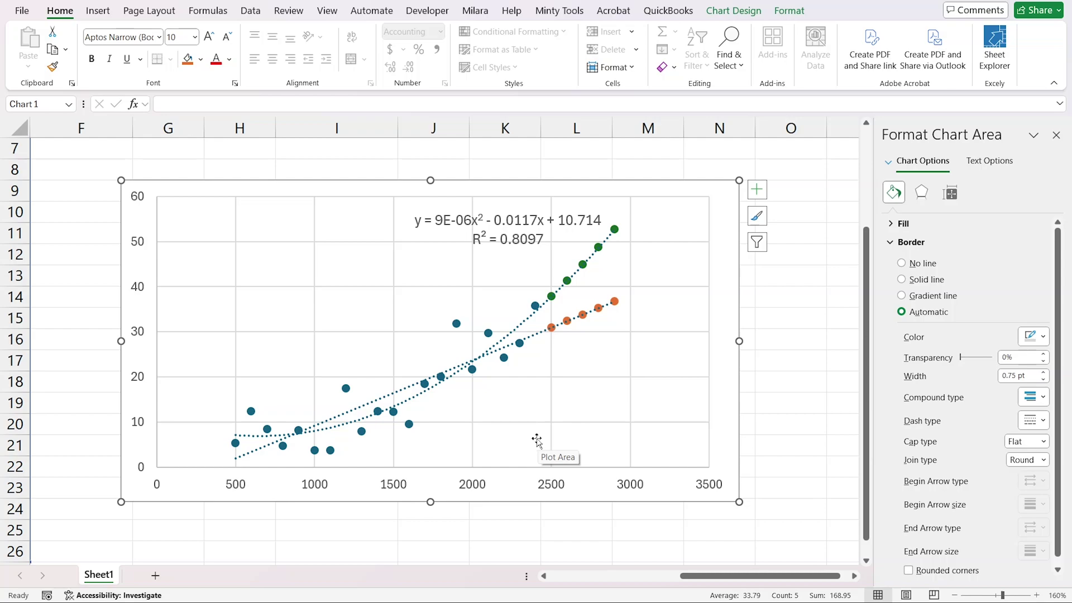
pyautogui.hscroll(-10, 534, 430)
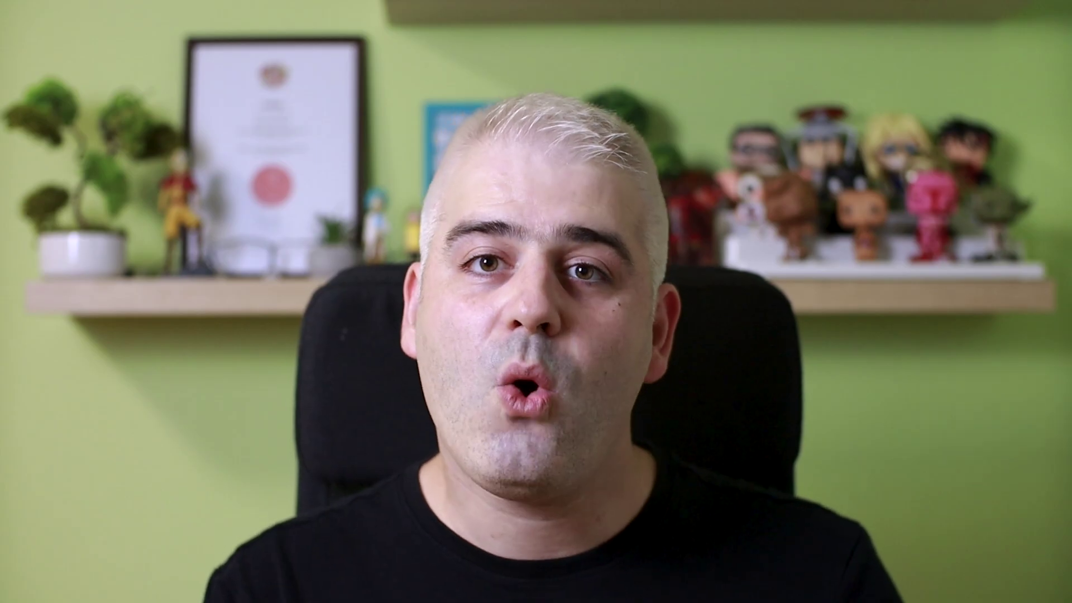